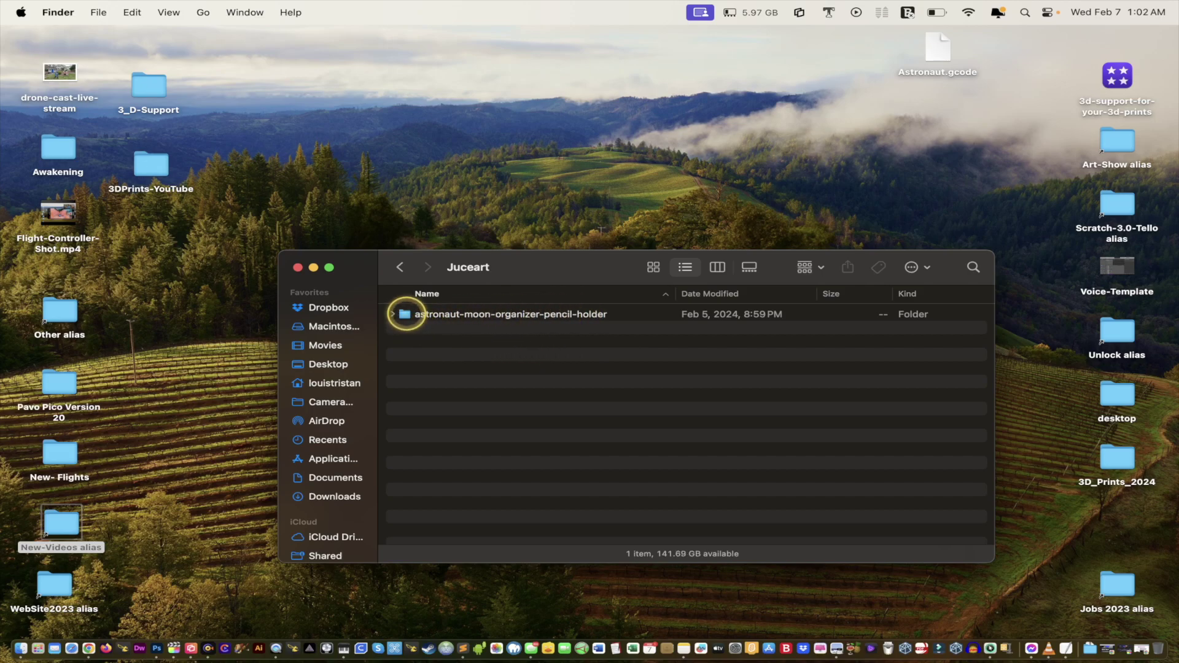
# Load Astronaut.stl from the astronaut-moon-organizer-pencil-holder folder into UltiMaker Cura
pyautogui.doubleClick(406, 314)
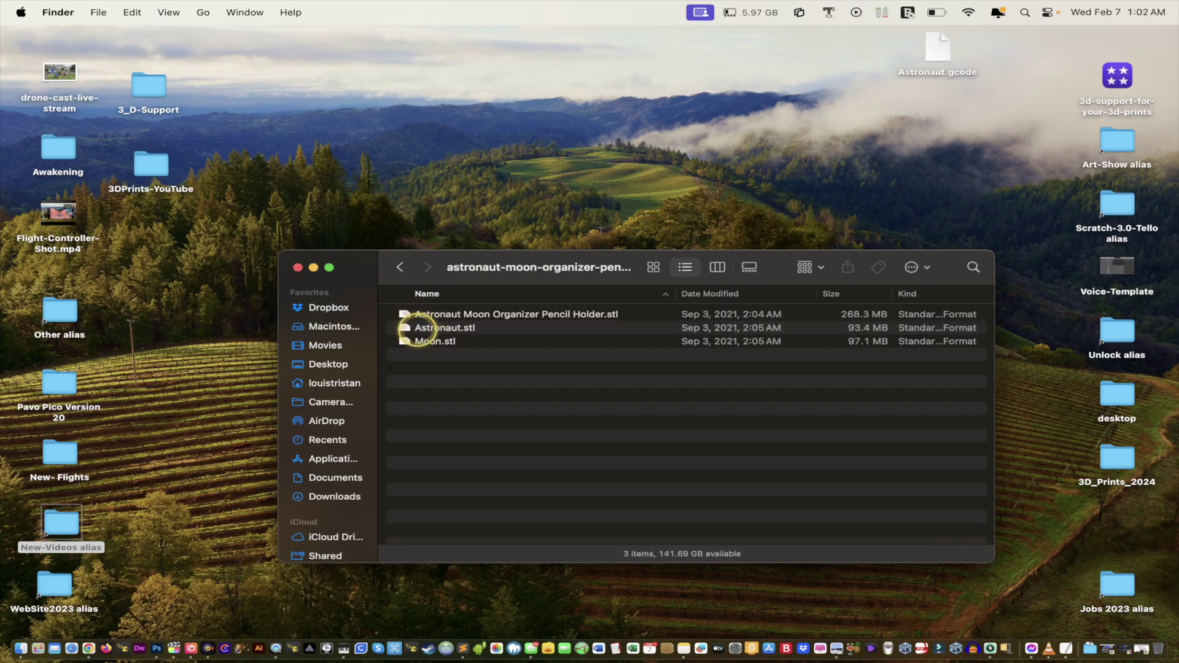
pyautogui.click(414, 330)
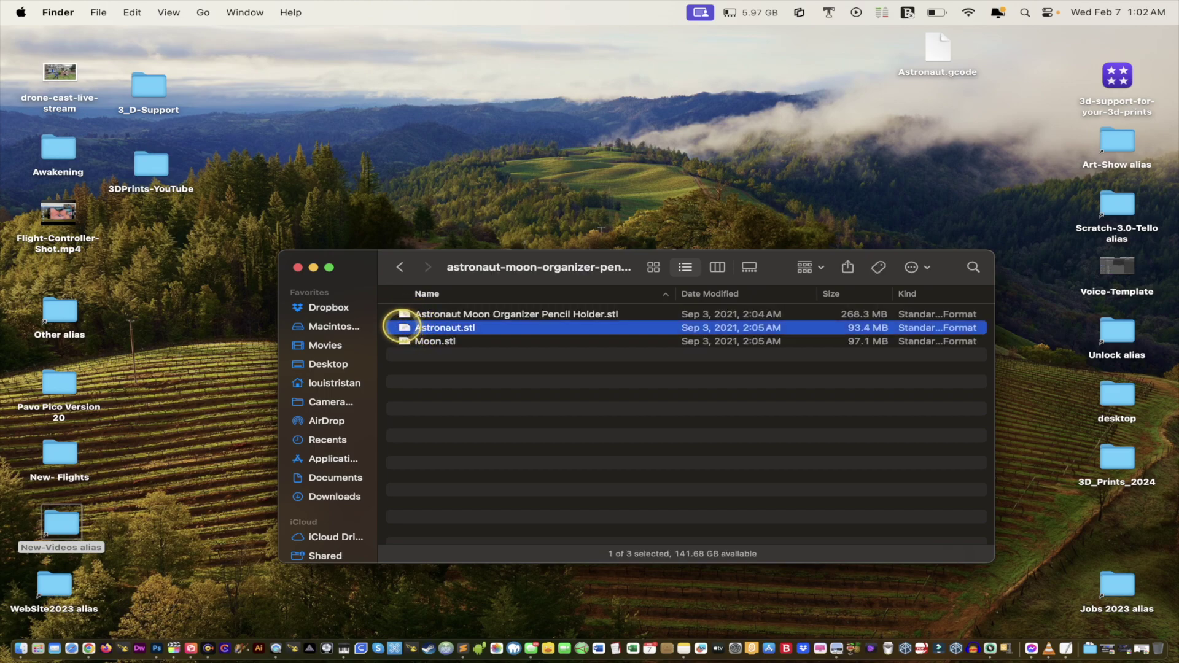
pyautogui.moveTo(407, 327); pyautogui.dragTo(360, 645)
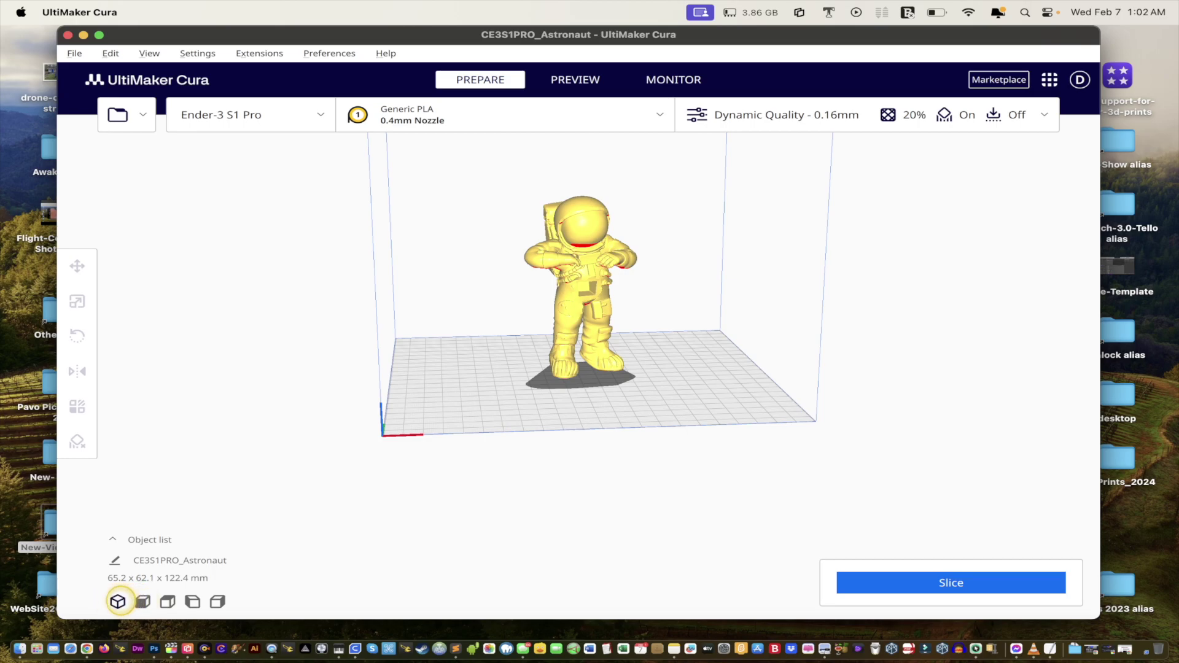
pyautogui.click(118, 601)
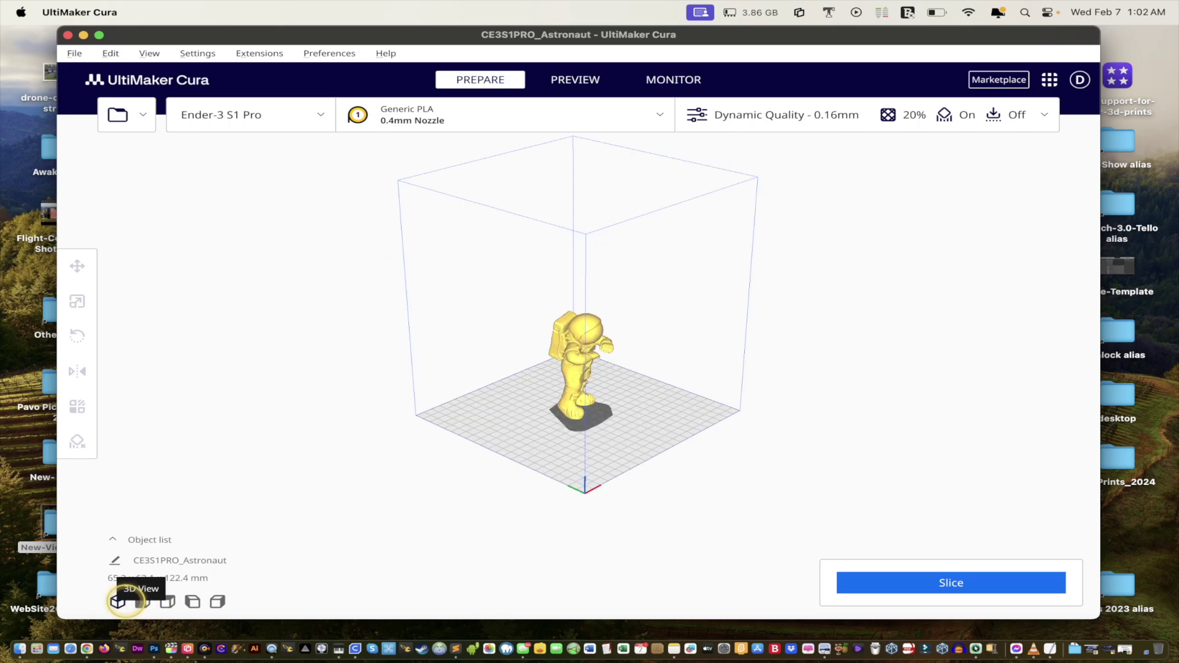
pyautogui.click(143, 602)
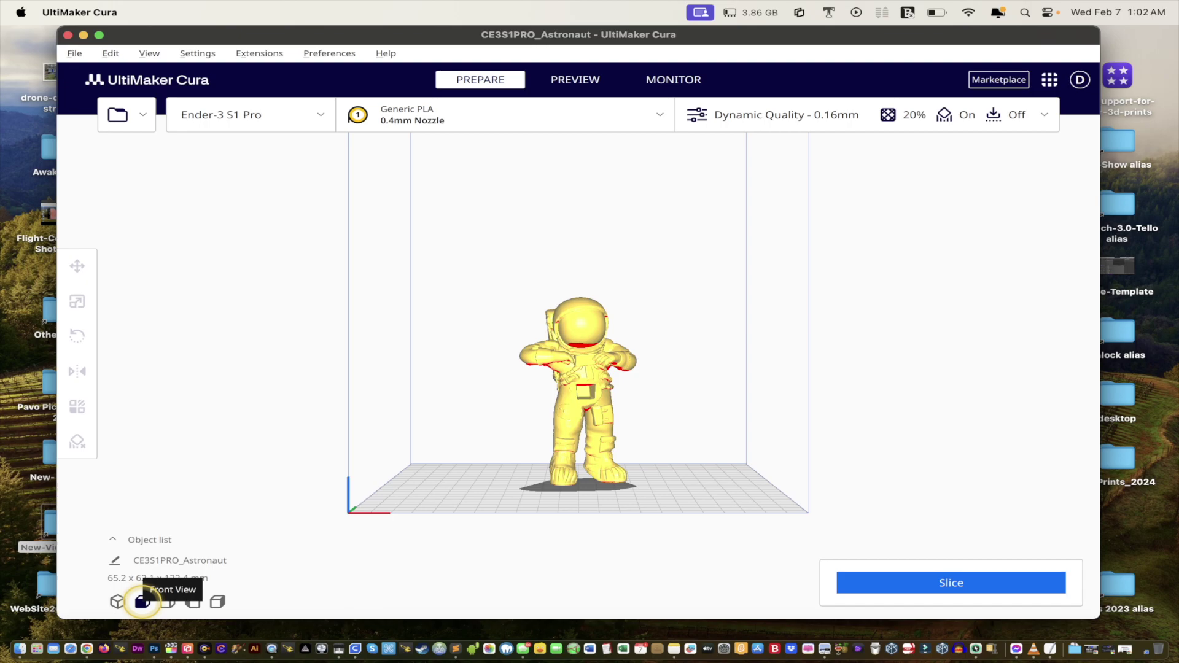
pyautogui.click(192, 601)
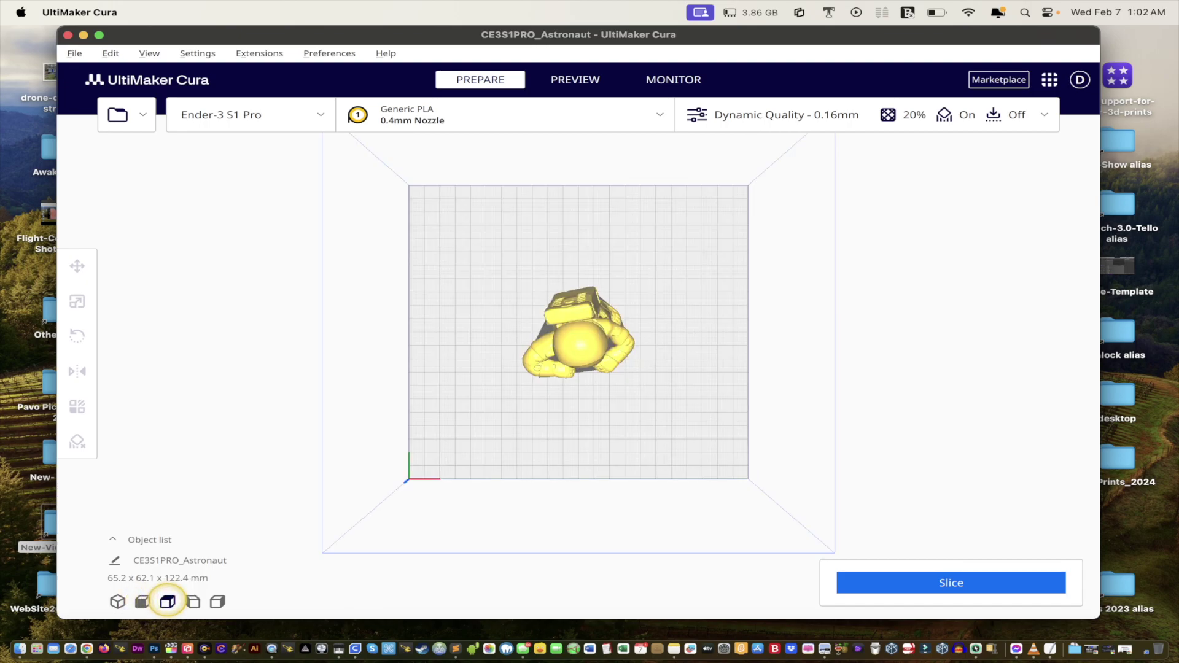
pyautogui.click(193, 602)
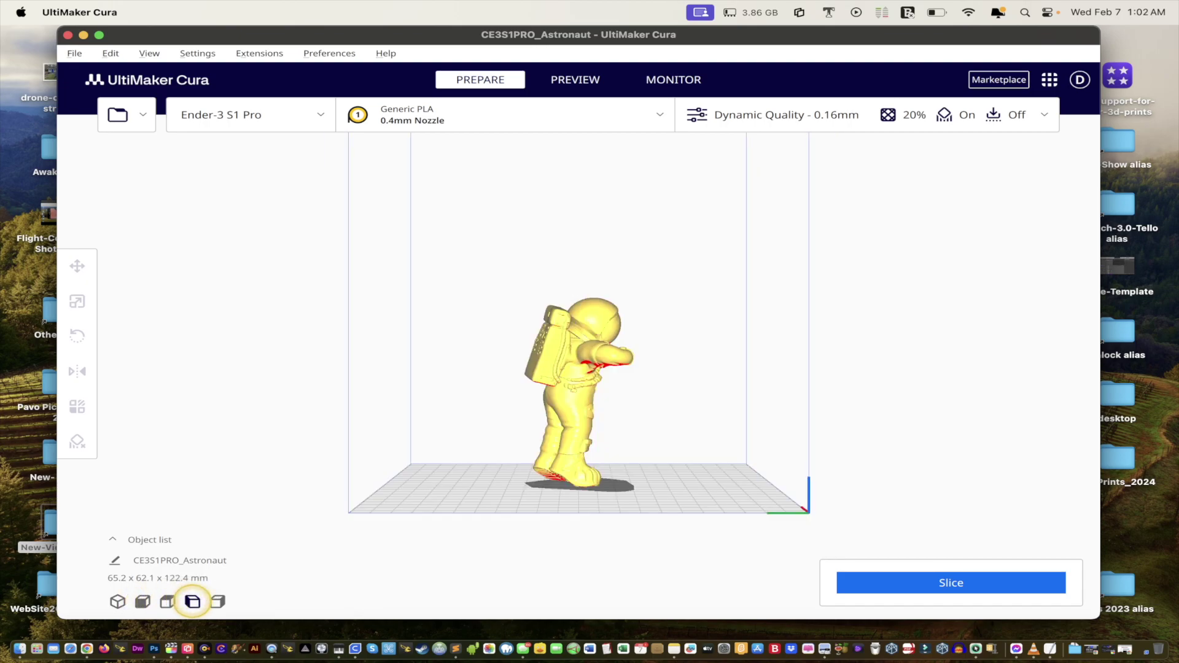
pyautogui.click(218, 601)
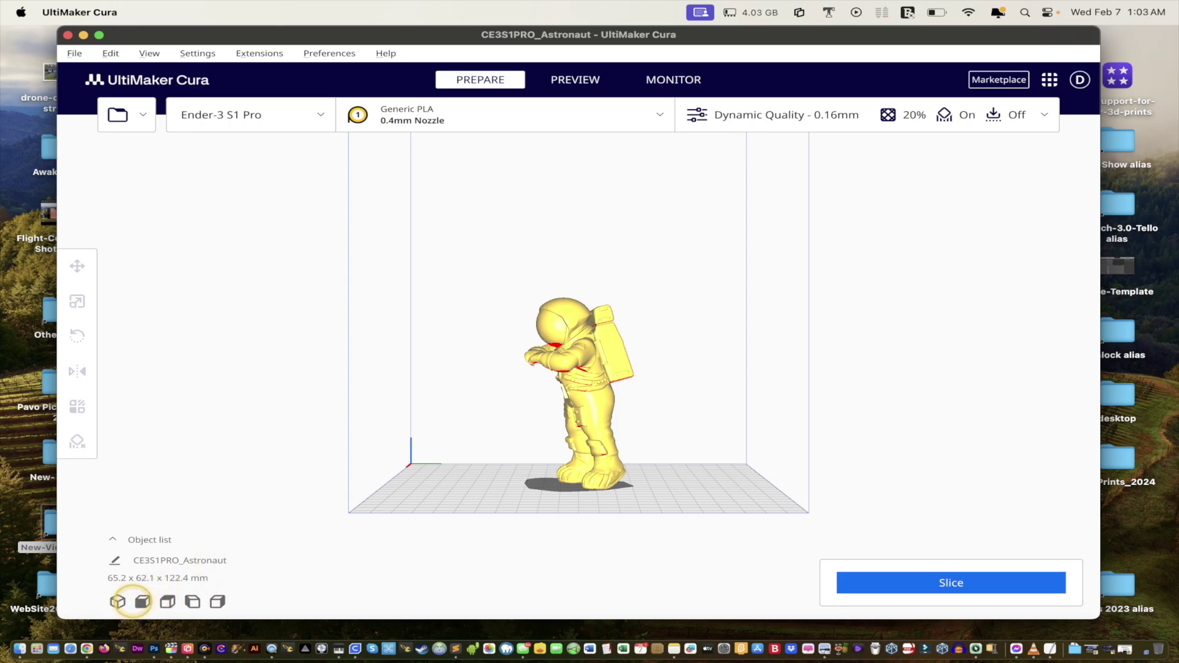
pyautogui.click(142, 602)
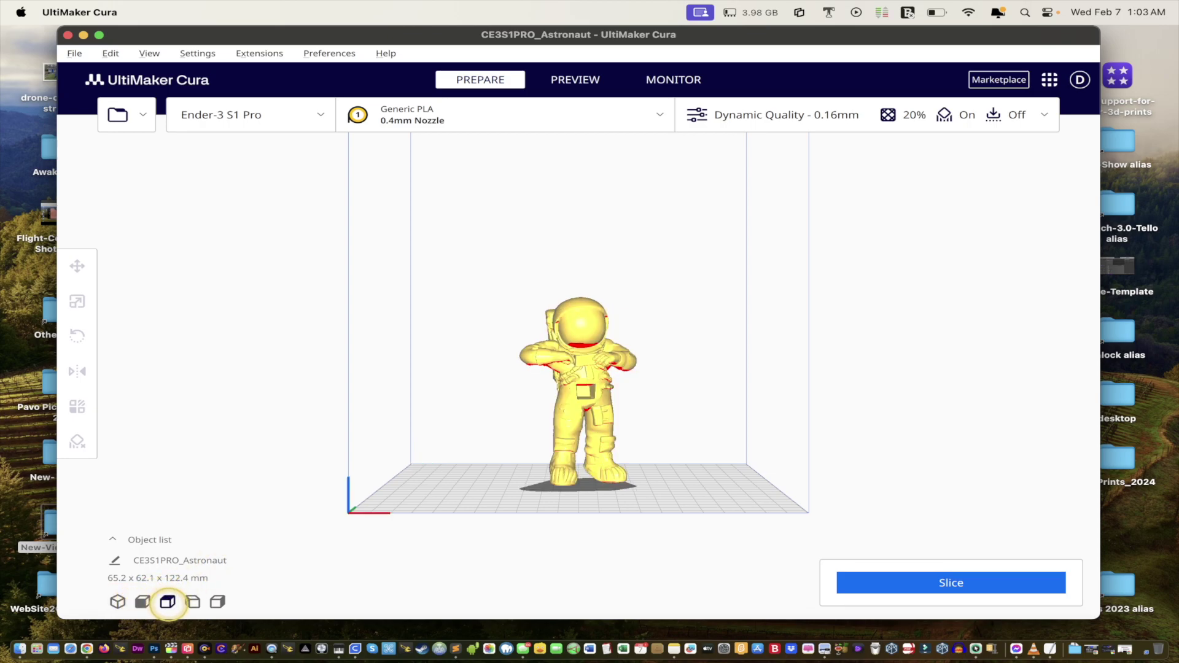
pyautogui.click(192, 602)
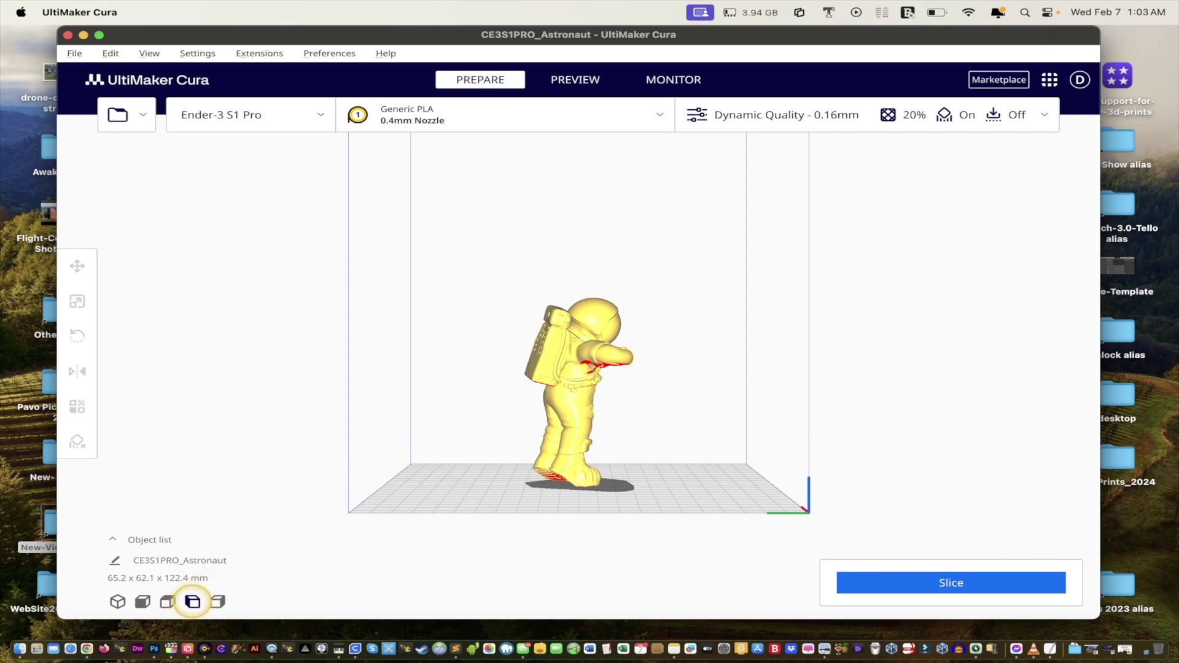
pyautogui.click(167, 602)
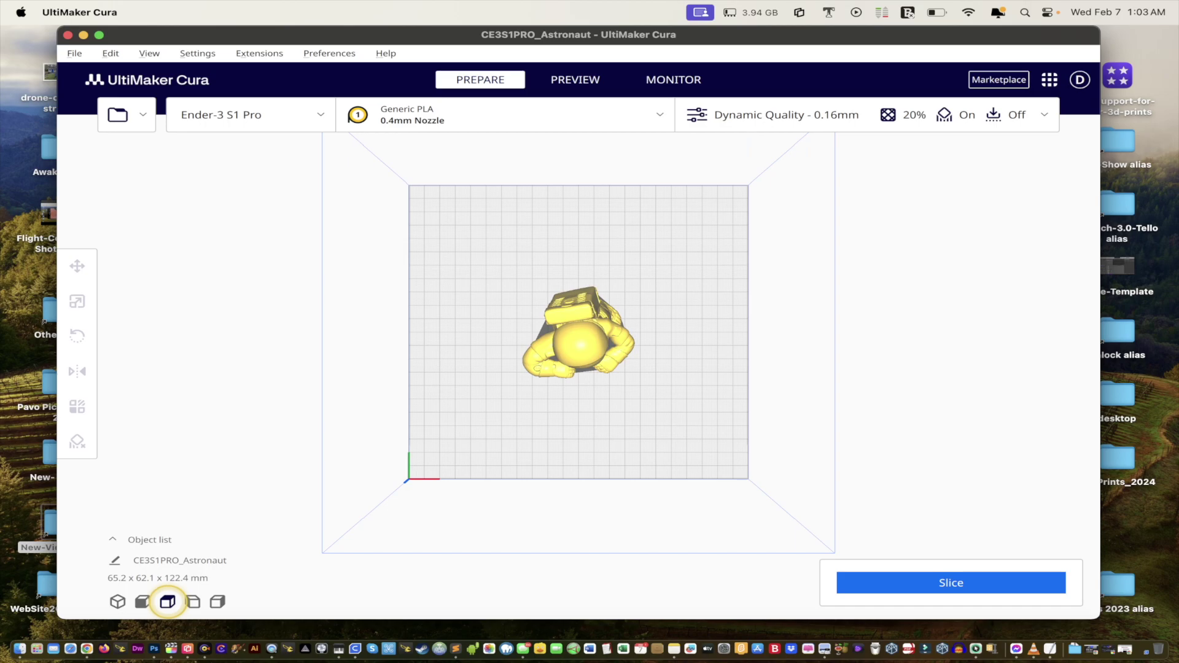
pyautogui.click(142, 602)
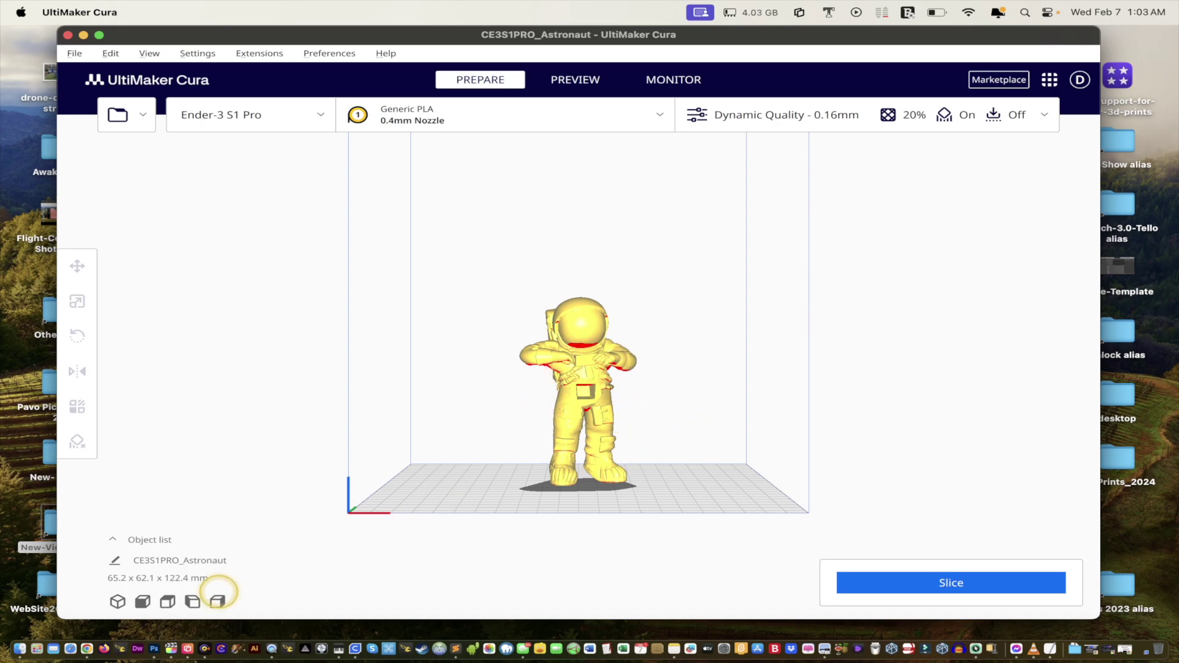
pyautogui.click(117, 601)
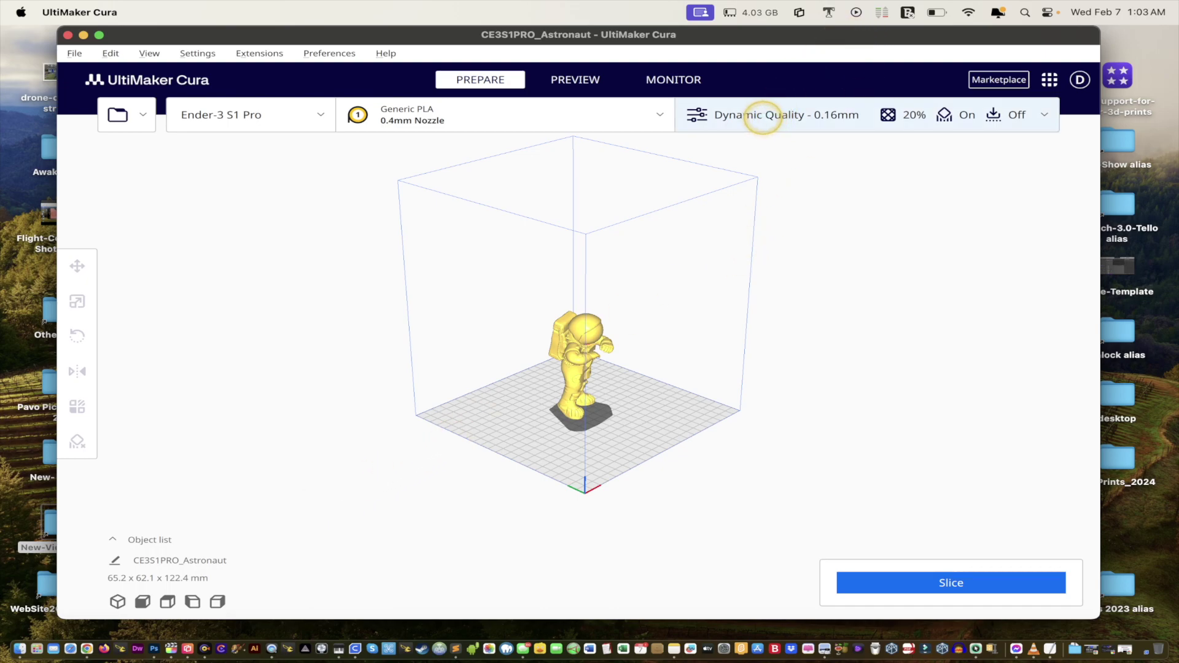
# Reset the altered Dynamic Quality settings to their recommended defaults, with support off
pyautogui.click(768, 116)
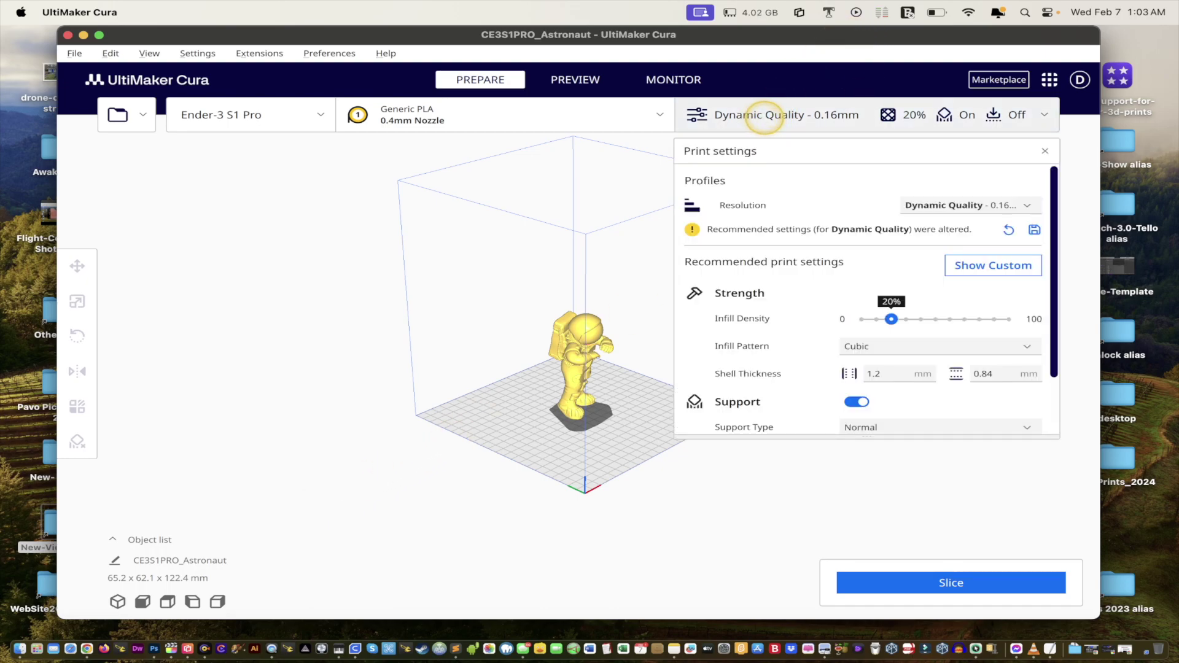
pyautogui.click(1008, 229)
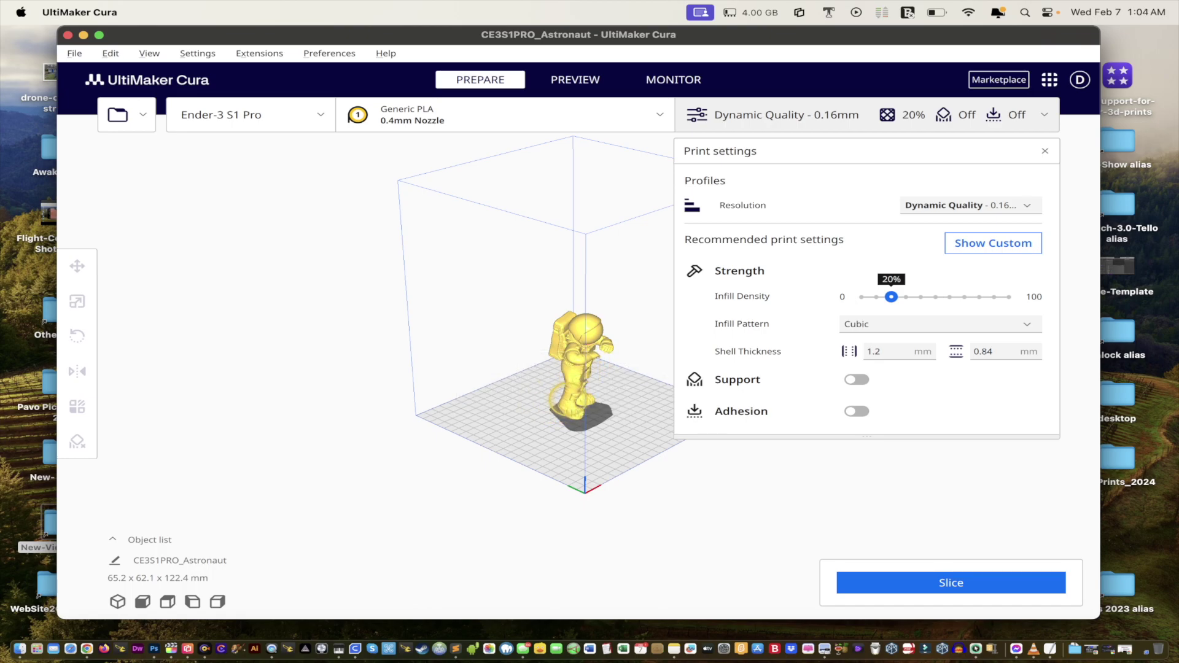
pyautogui.click(795, 112)
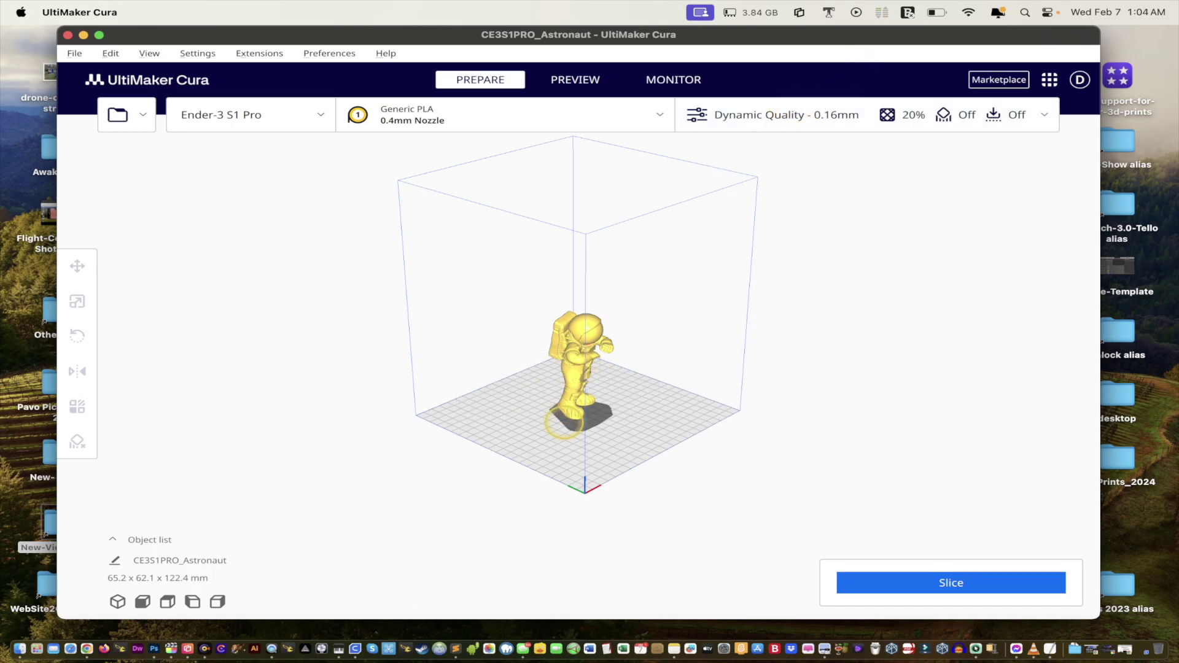
pyautogui.scroll(5, 552, 430)
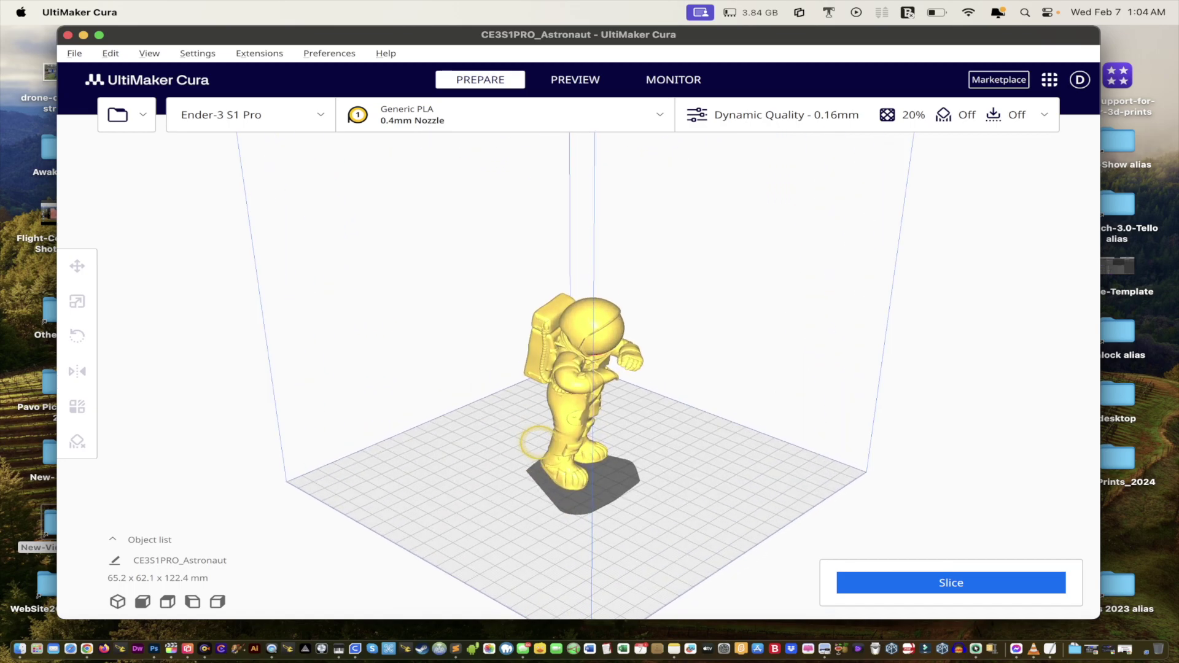
pyautogui.scroll(3, 537, 442)
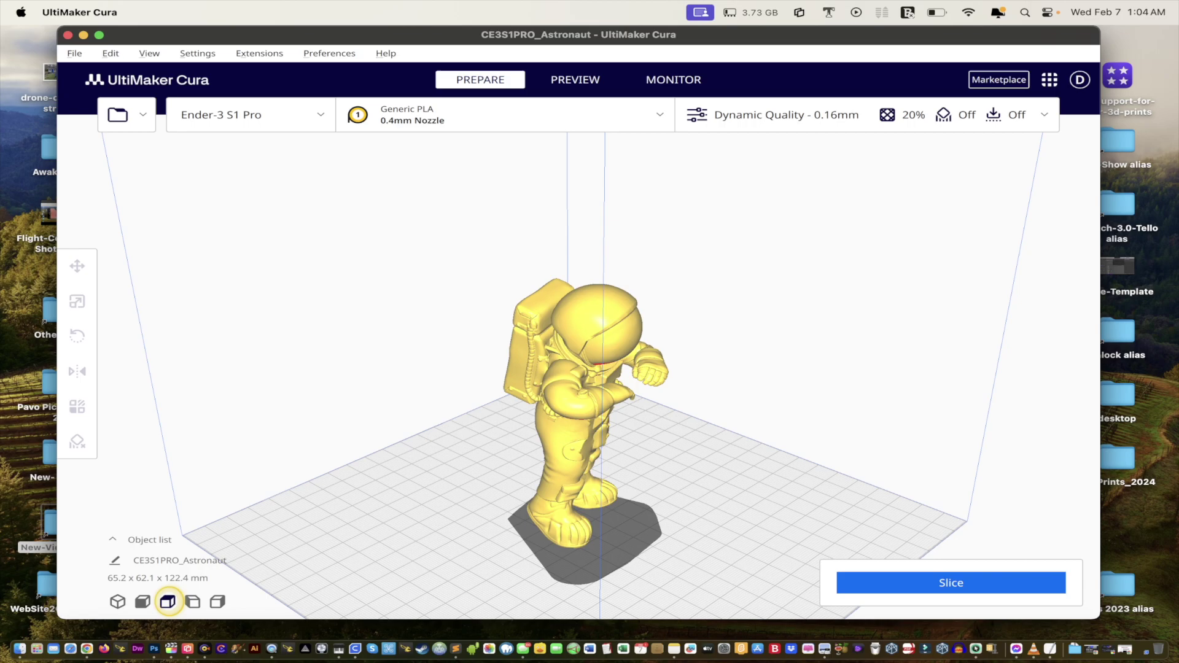
pyautogui.click(167, 602)
pyautogui.click(193, 602)
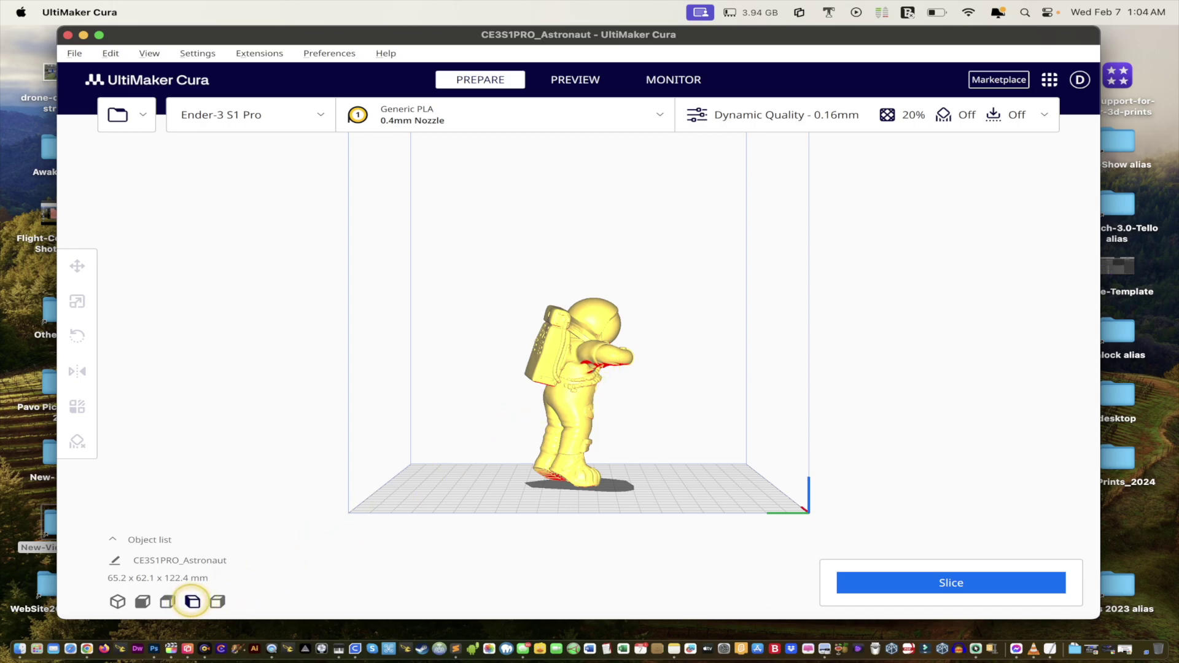
pyautogui.click(216, 602)
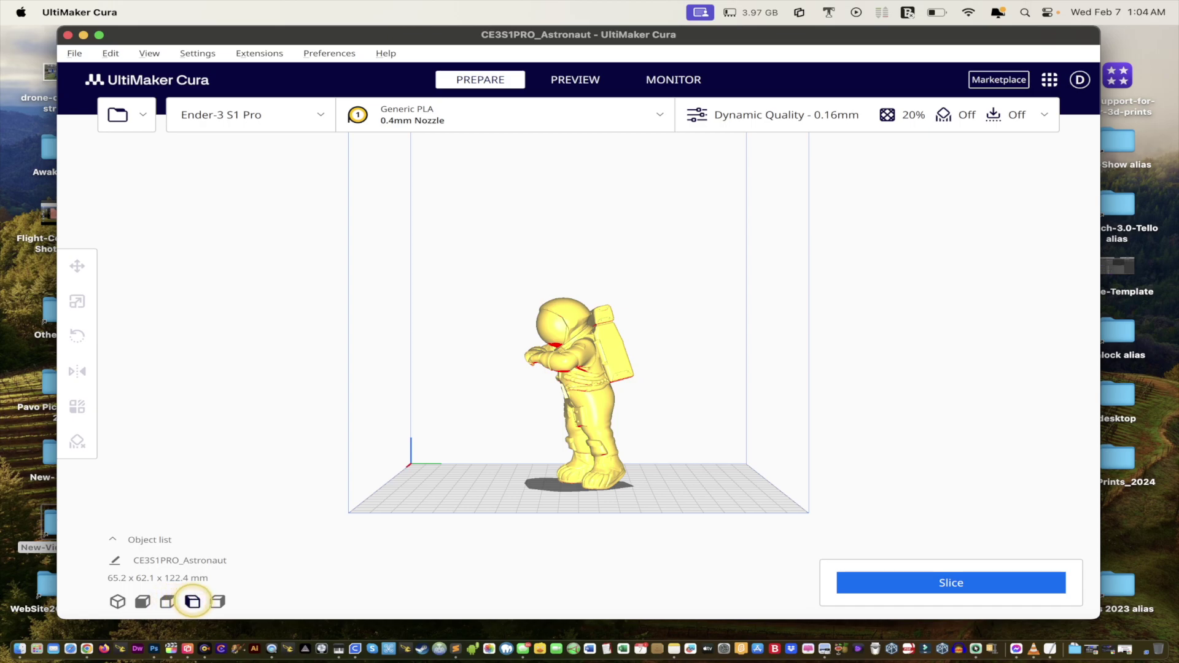
pyautogui.click(192, 602)
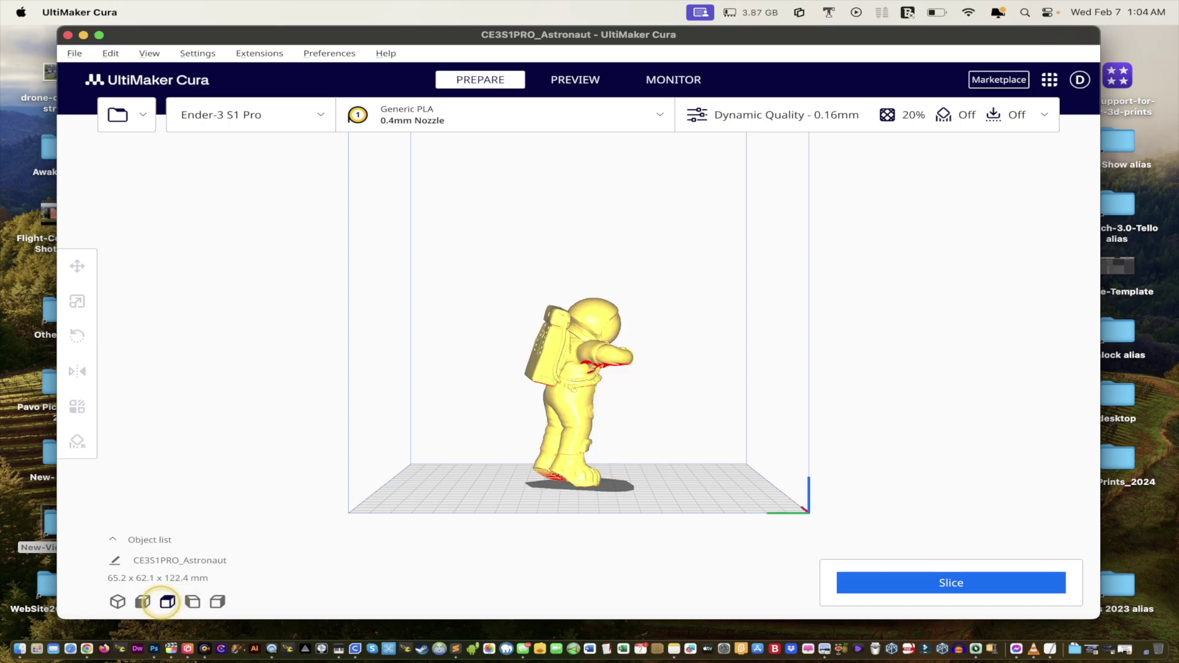
pyautogui.click(117, 602)
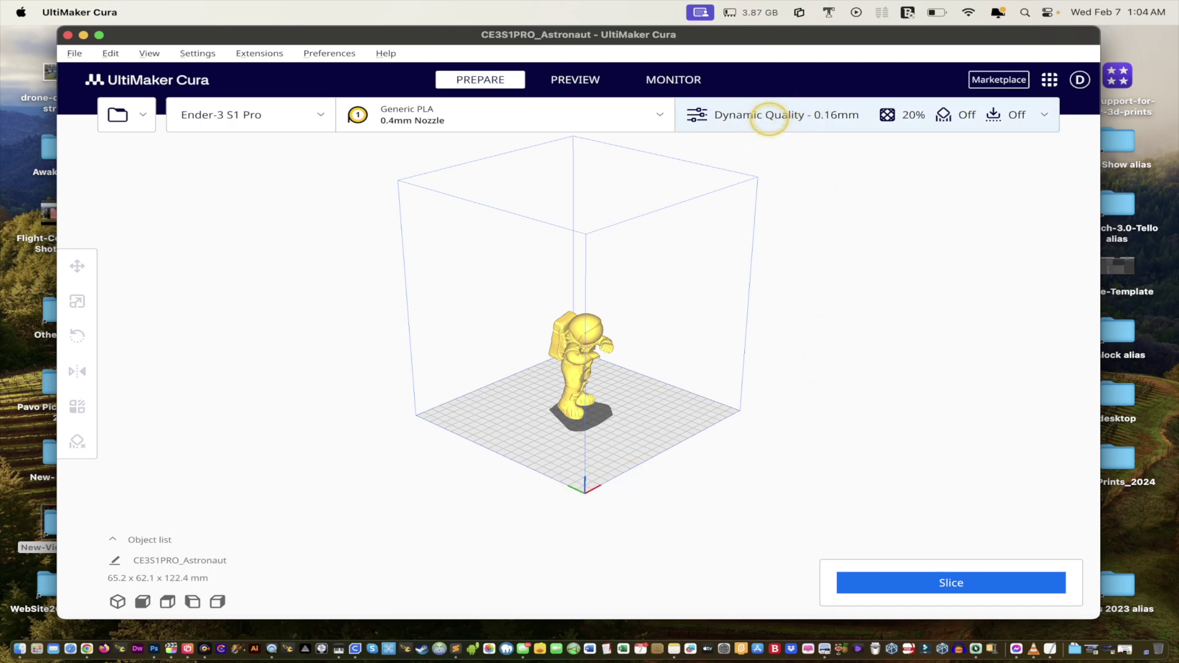
# Switch the quality profile from Standard Quality 0.2mm to Dynamic Quality - 0.16mm
pyautogui.click(760, 125)
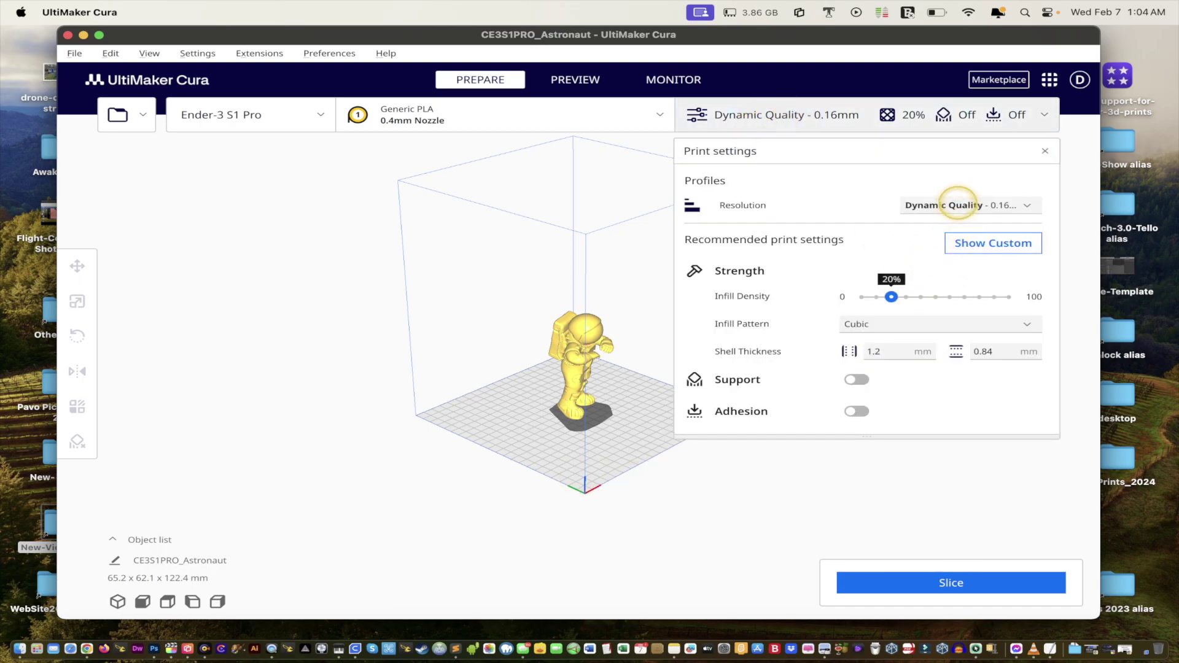
pyautogui.click(958, 205)
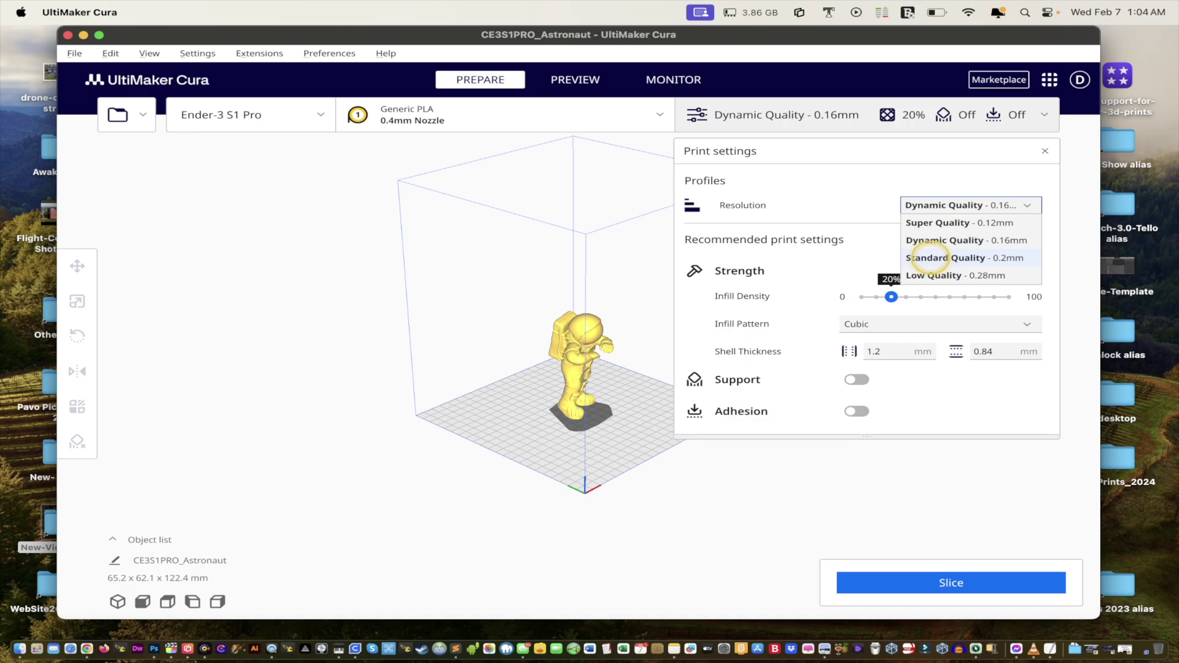
pyautogui.click(926, 258)
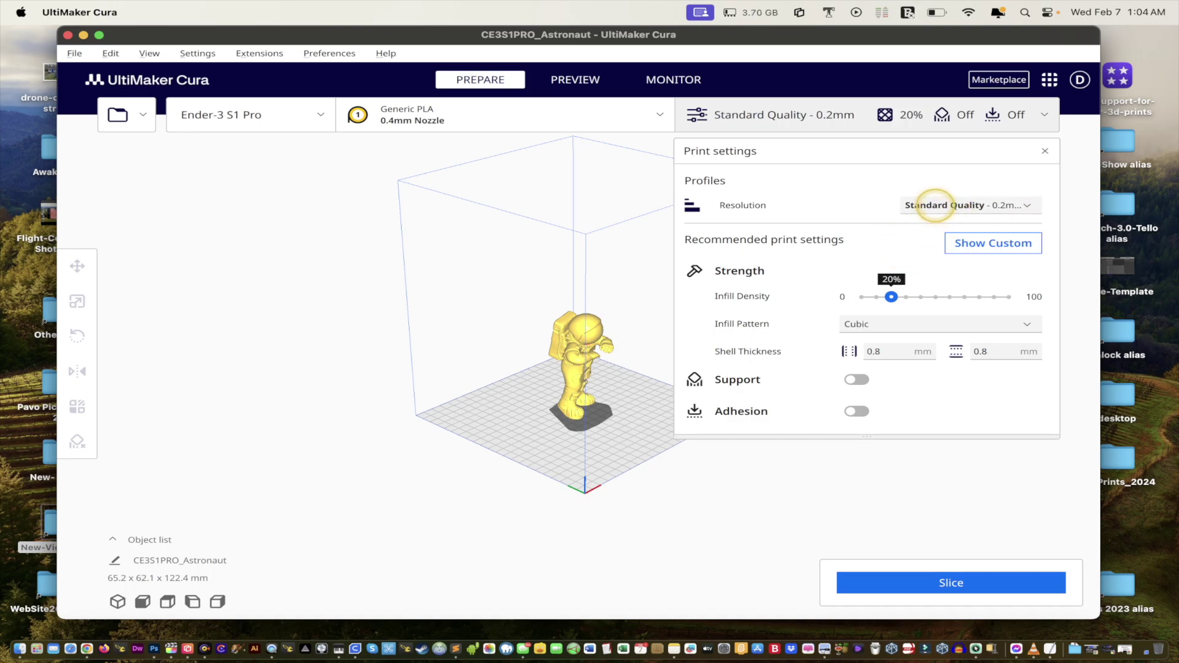
pyautogui.click(935, 205)
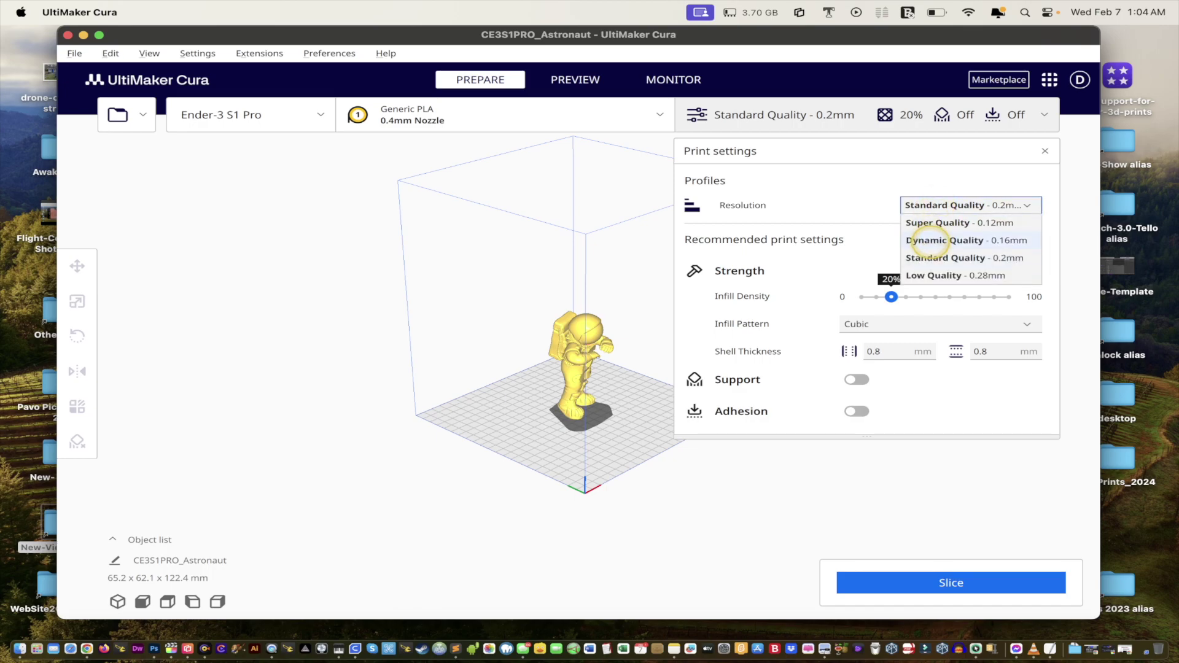
pyautogui.click(931, 241)
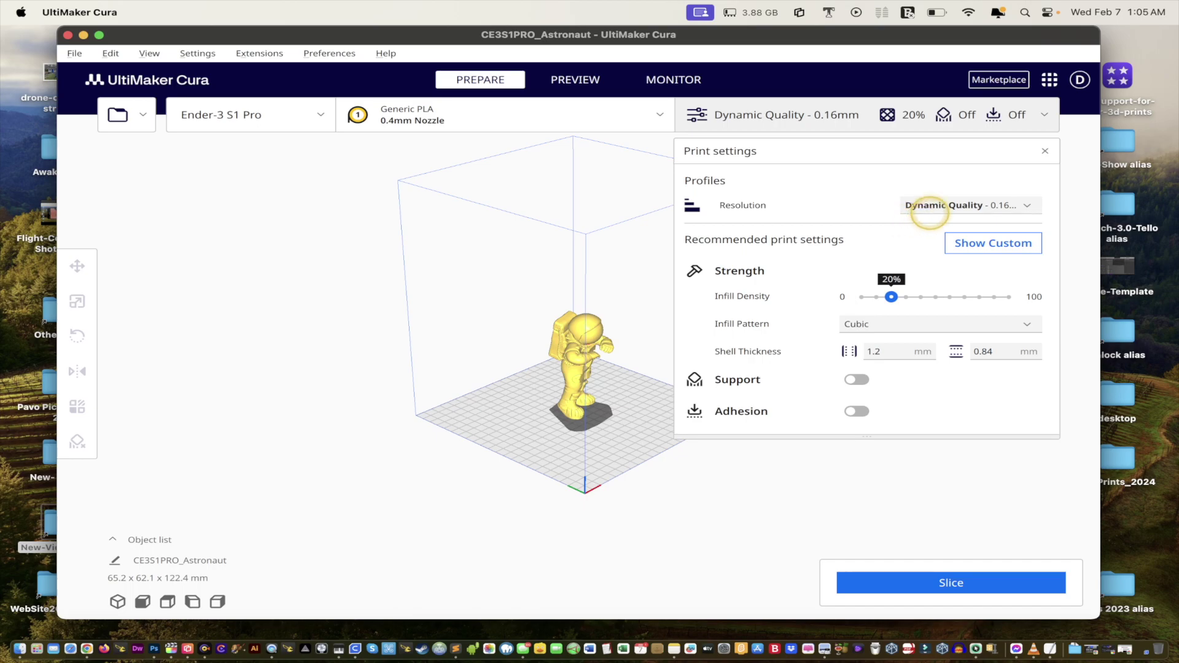
pyautogui.click(933, 204)
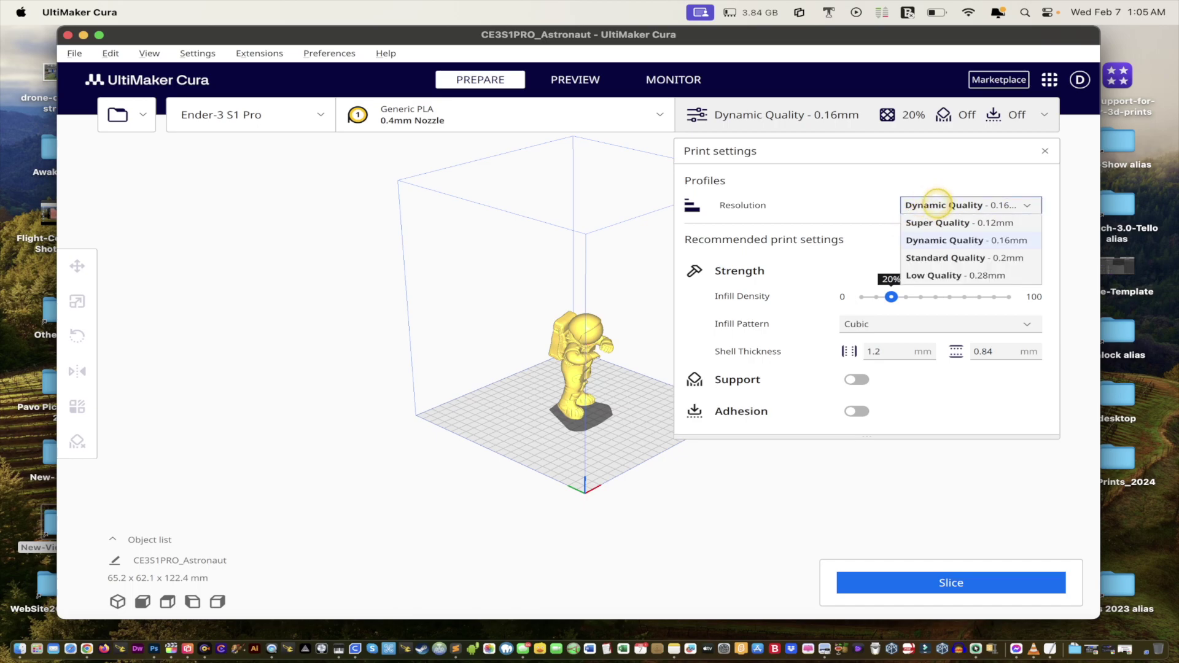
pyautogui.click(932, 204)
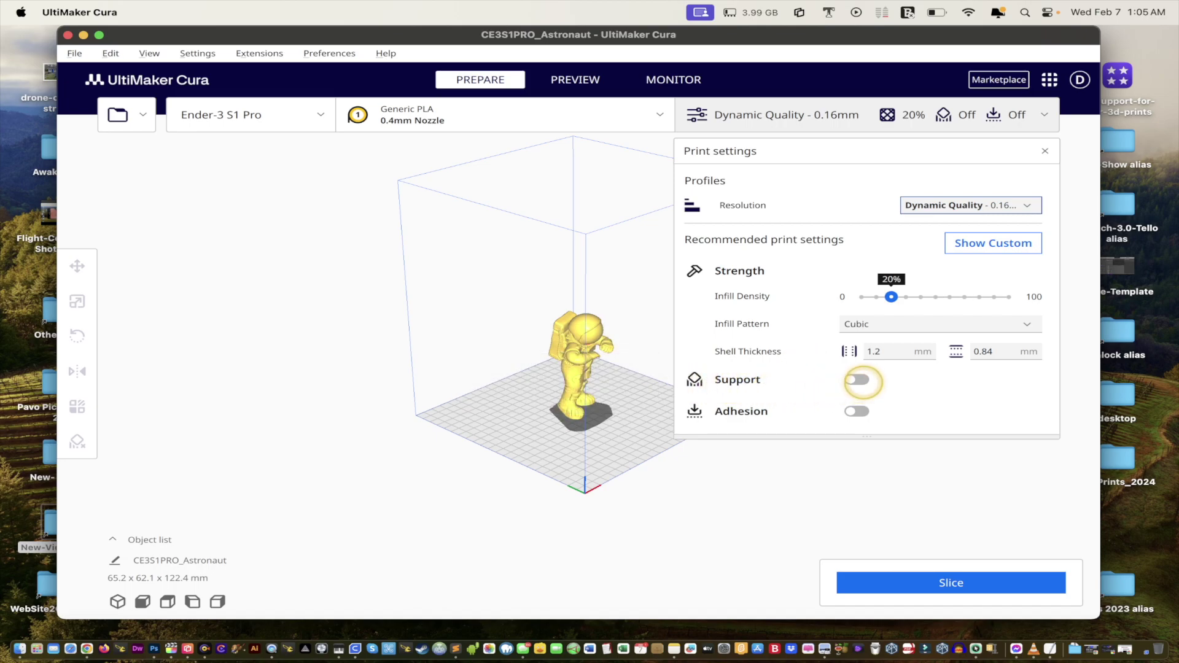
# Turn on support and slice the astronaut, giving a 15 h 35 min, 87g estimate
pyautogui.click(858, 380)
pyautogui.scroll(-2, 770, 379)
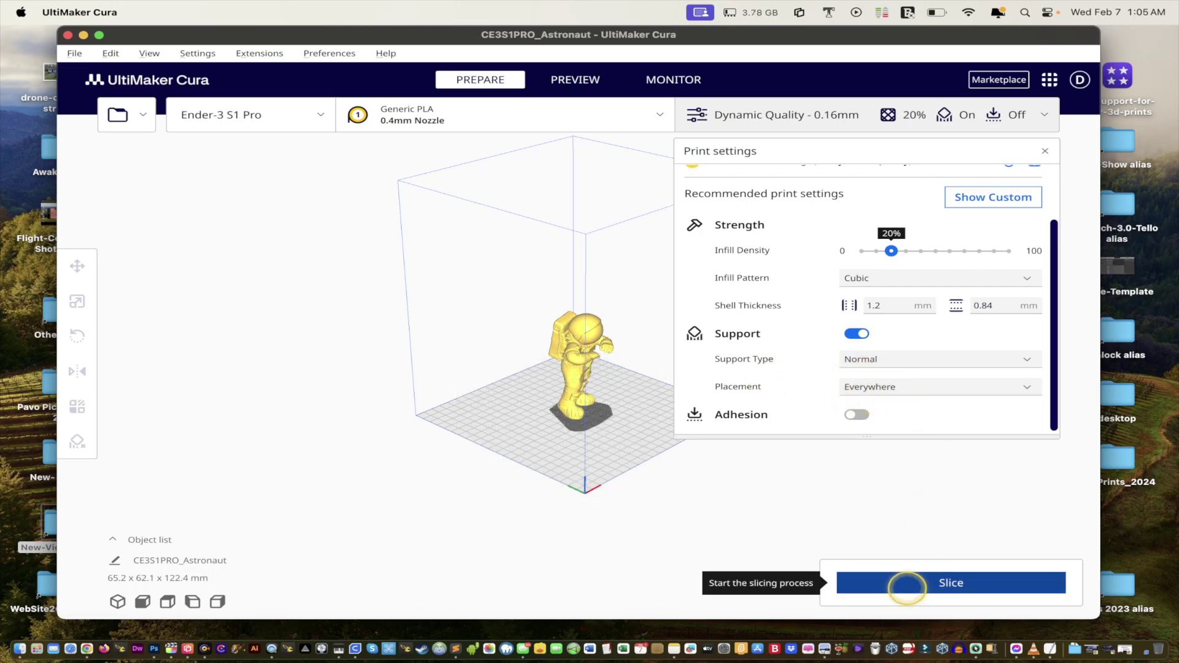
pyautogui.click(910, 587)
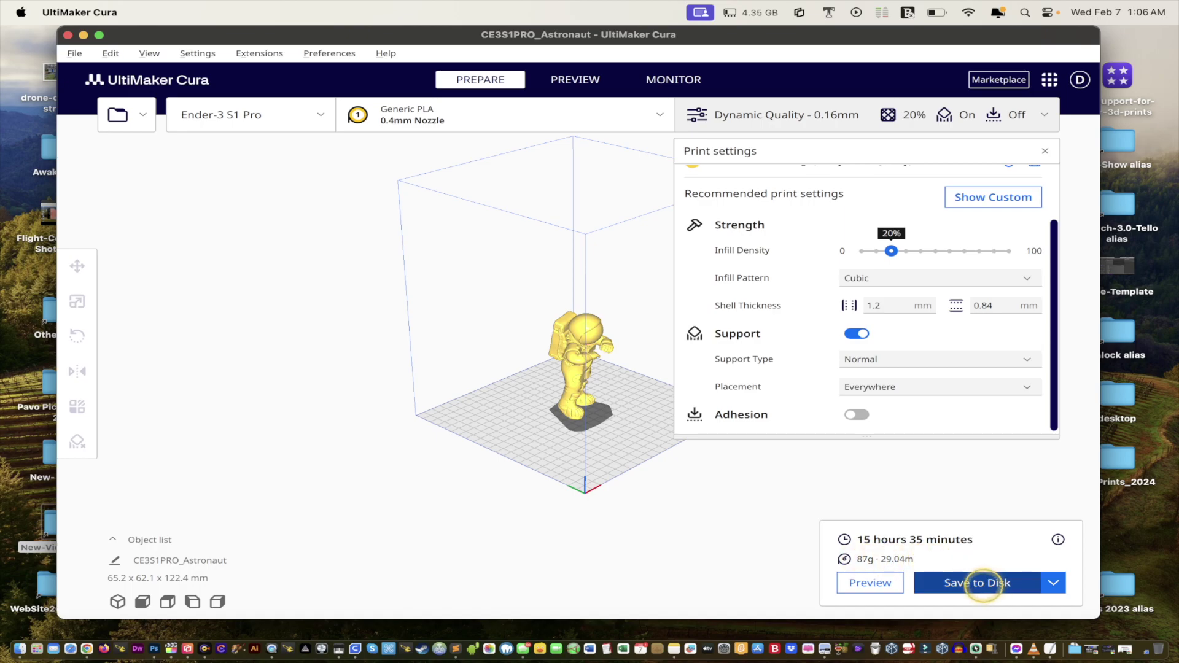
# Save the G-code to the Desktop as Astronaut_2024, without the CE3S1PRO_ prefix
pyautogui.click(987, 585)
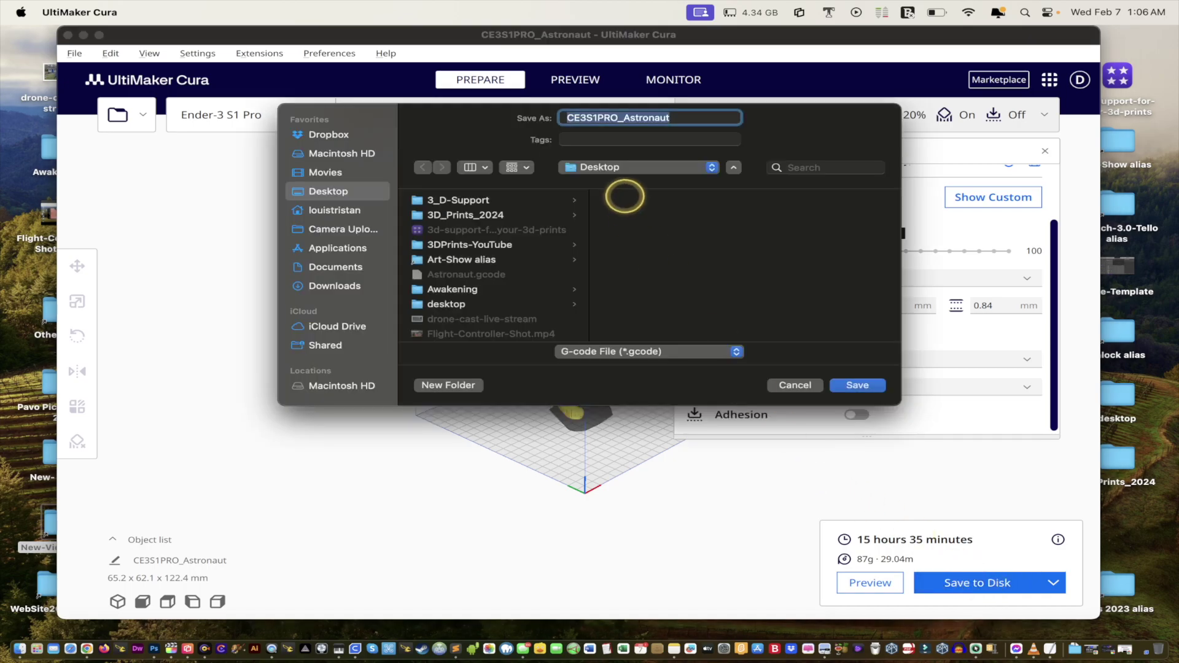
pyautogui.click(623, 118)
pyautogui.moveTo(624, 118); pyautogui.dragTo(560, 118)
pyautogui.press('BackSpace')
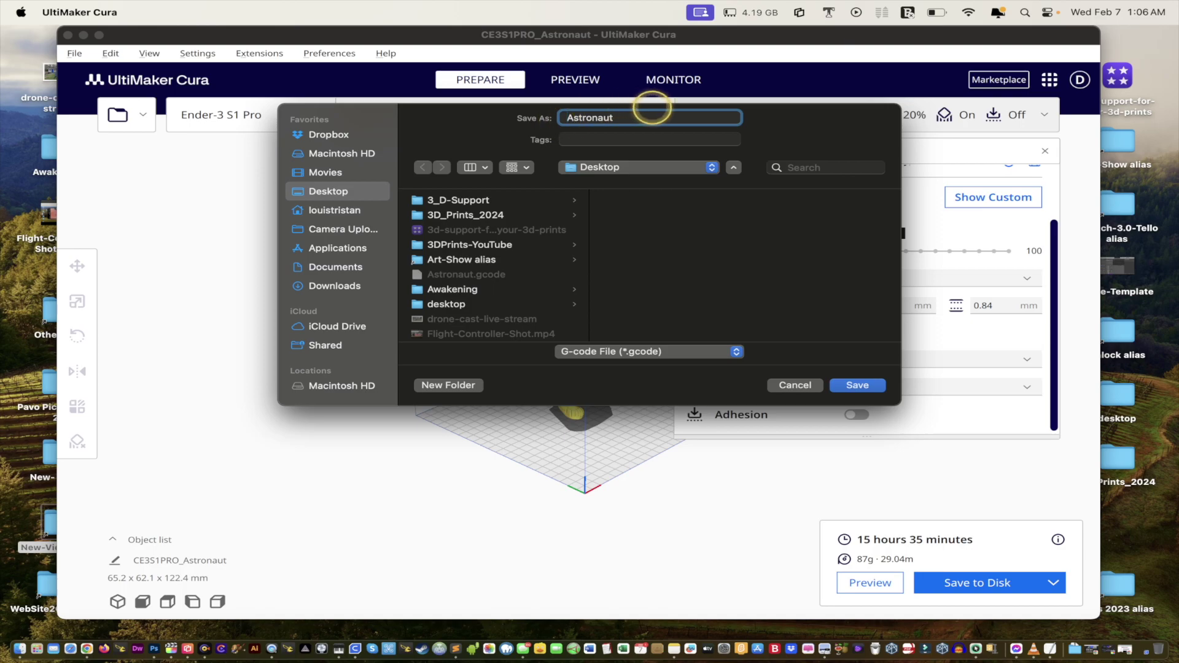
pyautogui.click(647, 116)
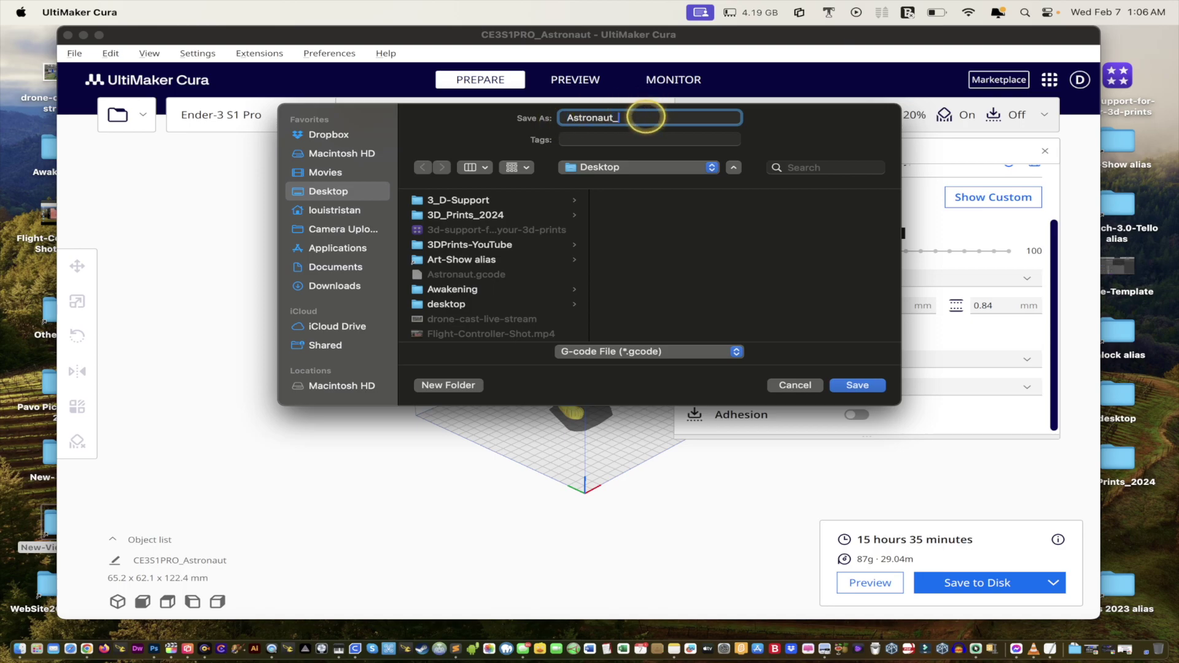
pyautogui.write('_2024')
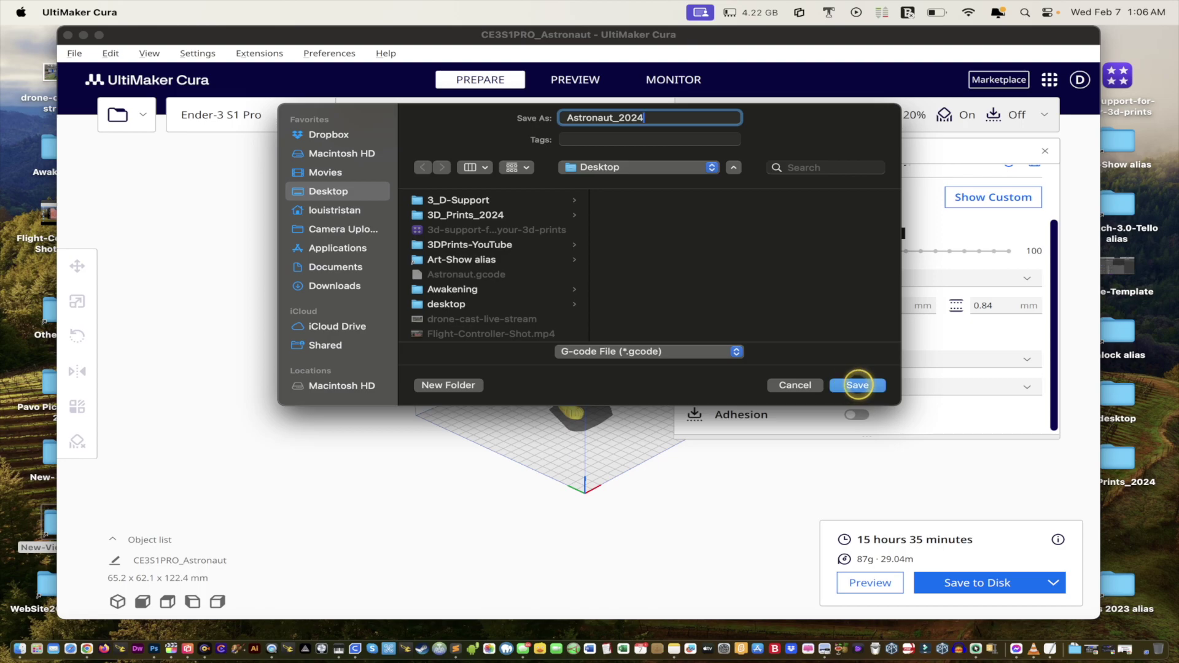
pyautogui.click(857, 385)
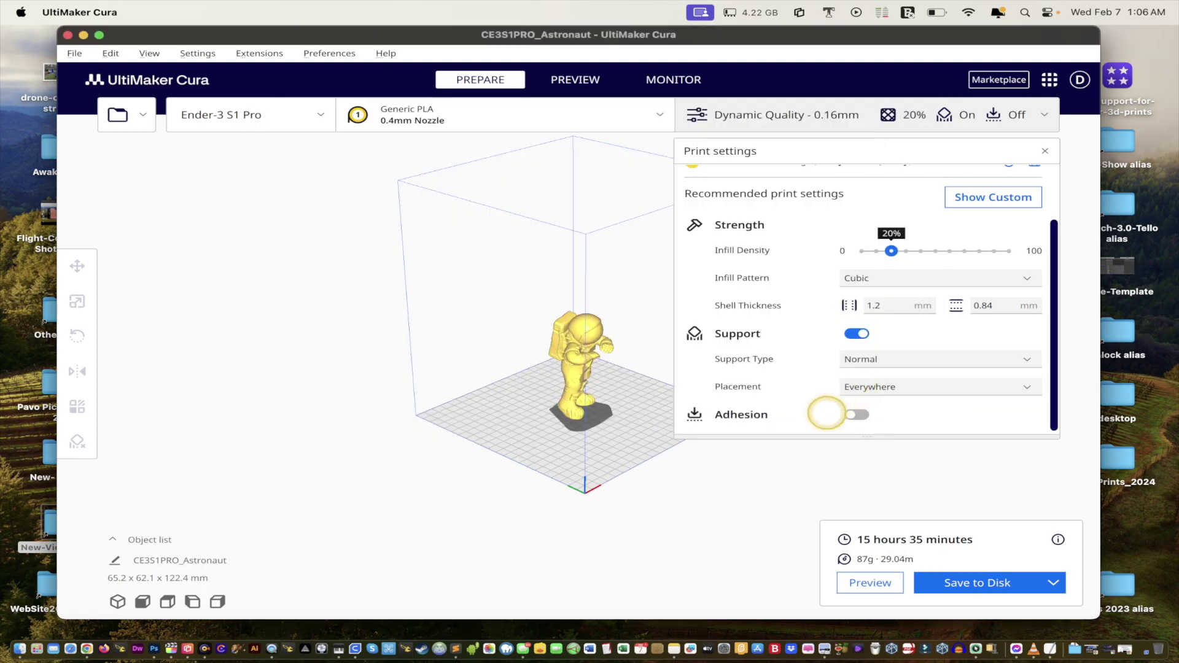
# Locate Astronaut_2024.gcode on the Desktop sorted by name, then close the Desktop window
pyautogui.click(674, 590)
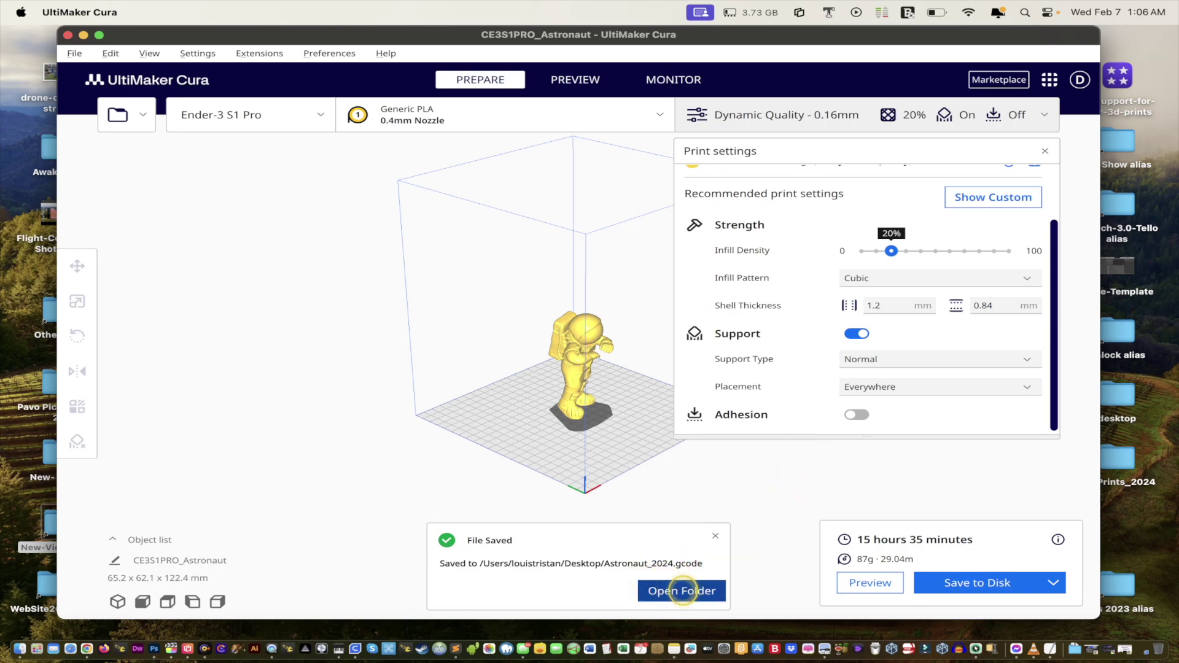
pyautogui.scroll(3, 543, 356)
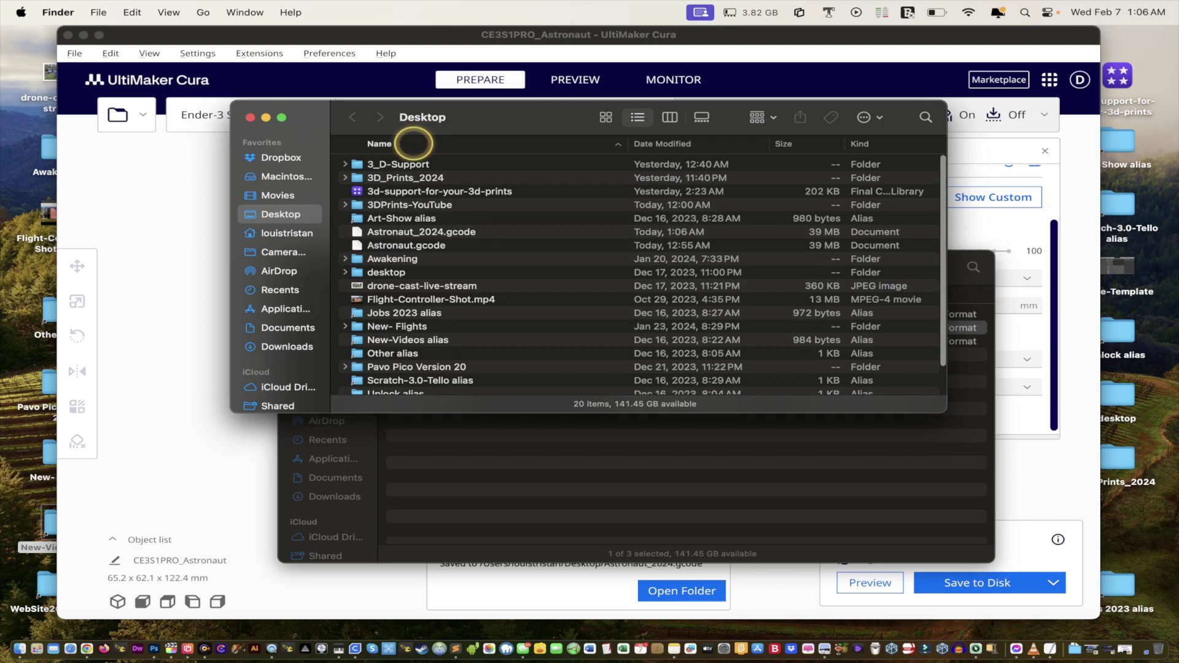
pyautogui.click(419, 141)
pyautogui.click(417, 142)
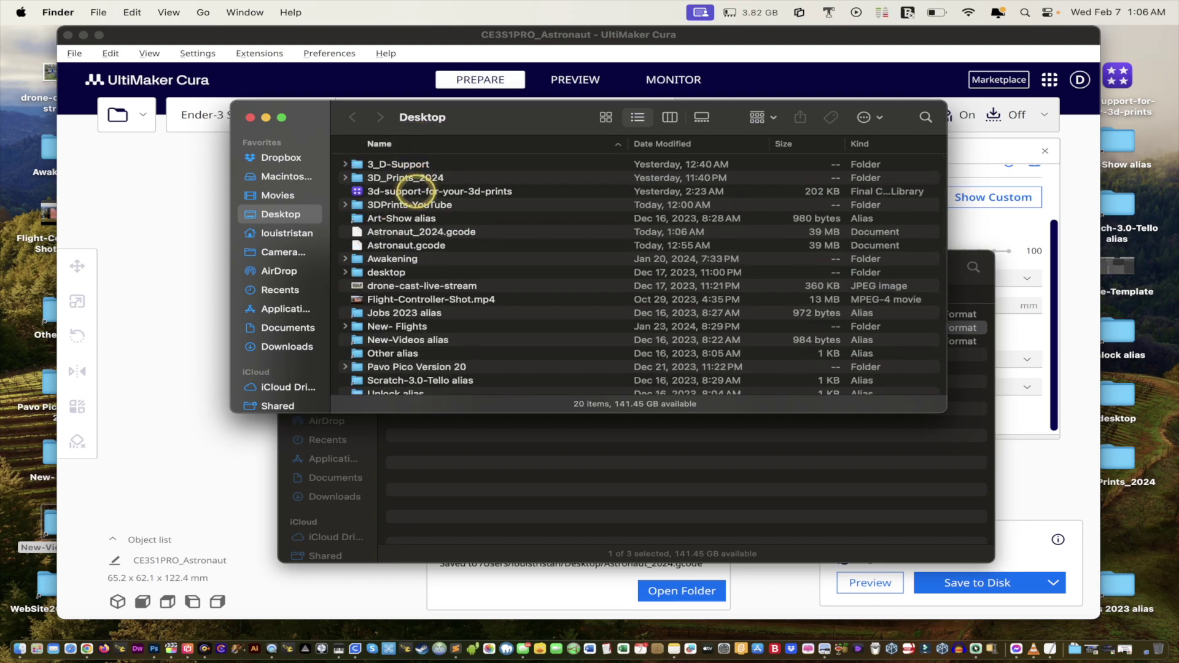
pyautogui.click(375, 232)
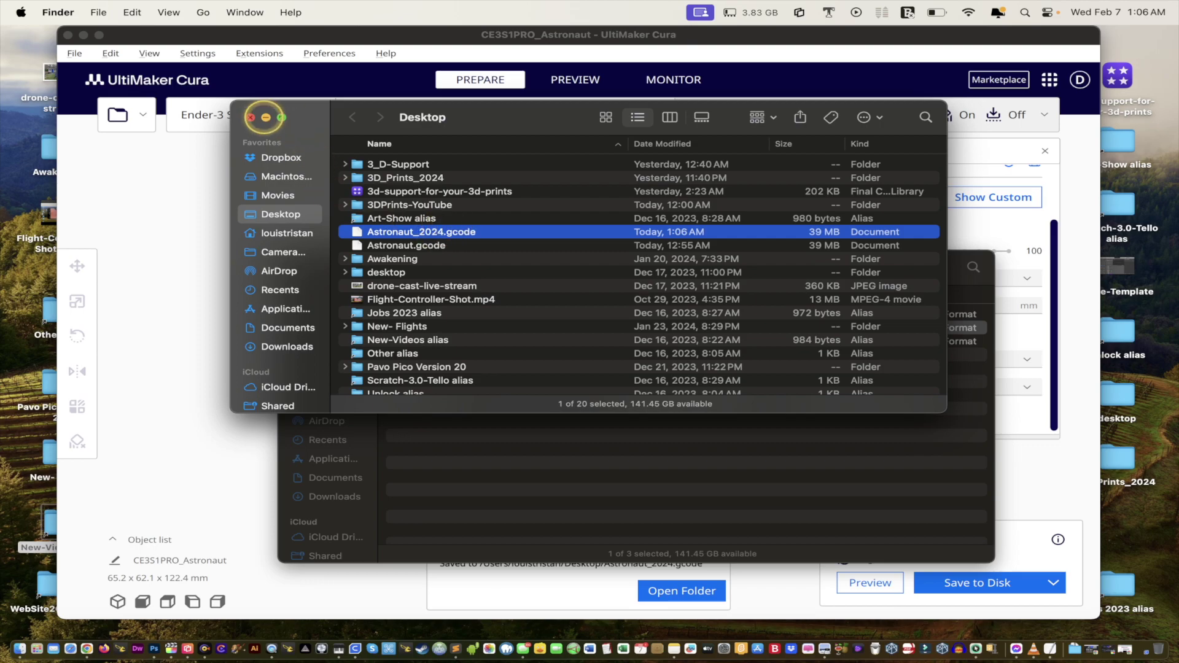
pyautogui.click(250, 117)
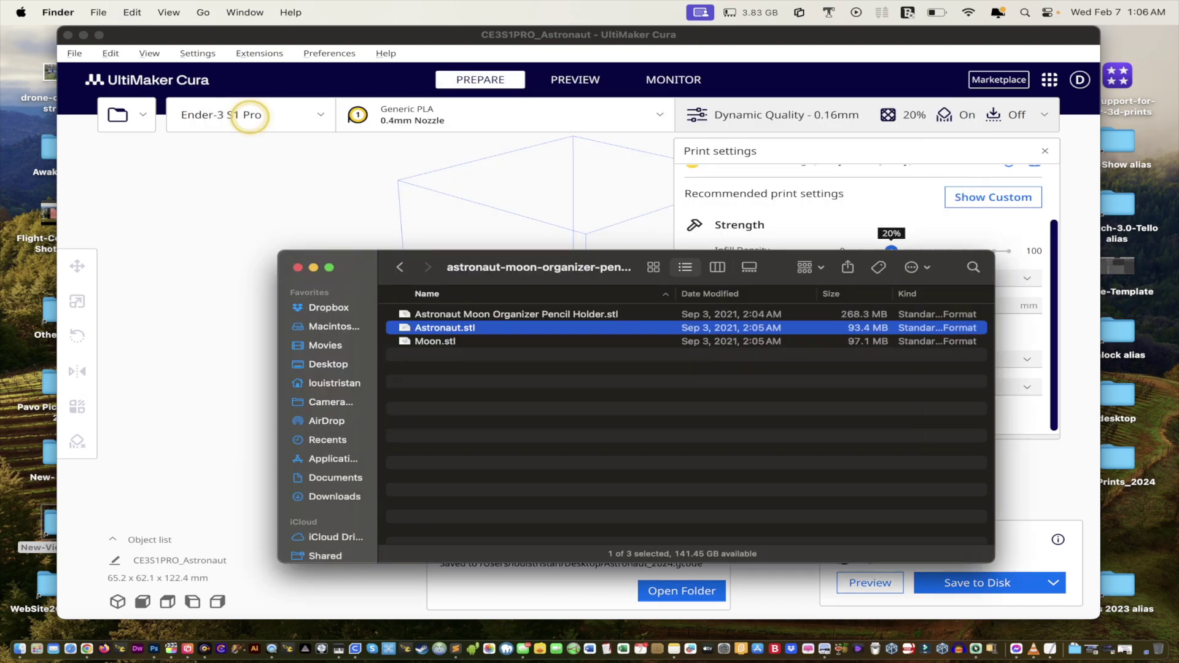
# Close the leftover Finder window and print settings, switch to Preview, dismiss the File Saved notice
pyautogui.click(298, 266)
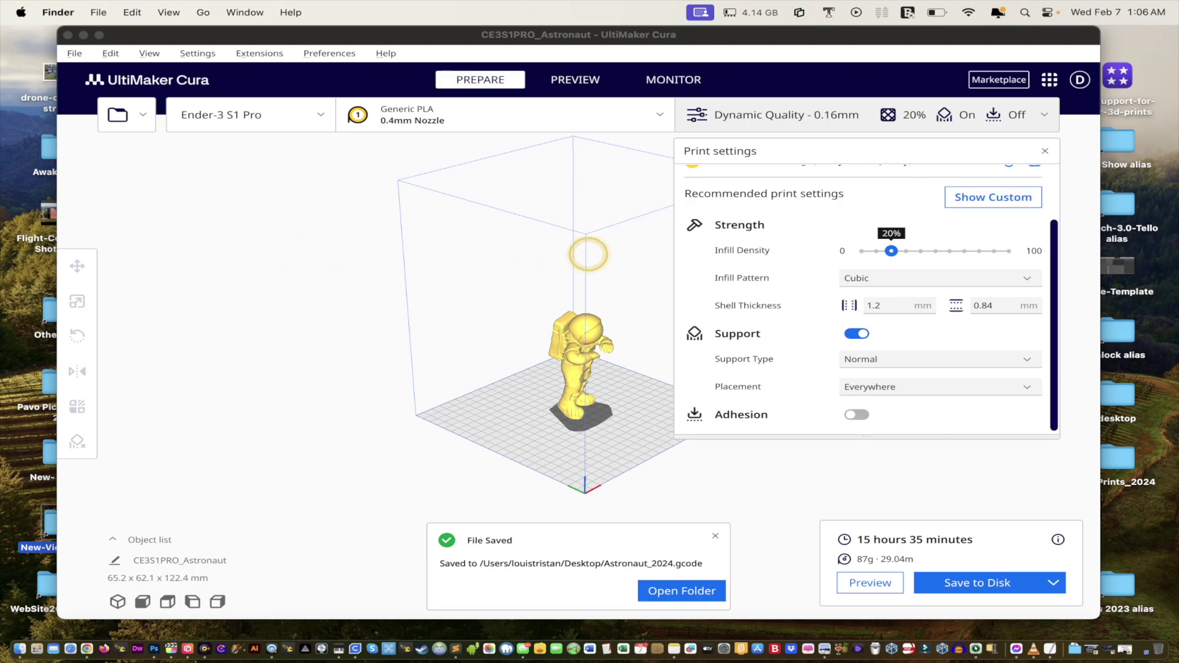
pyautogui.click(749, 150)
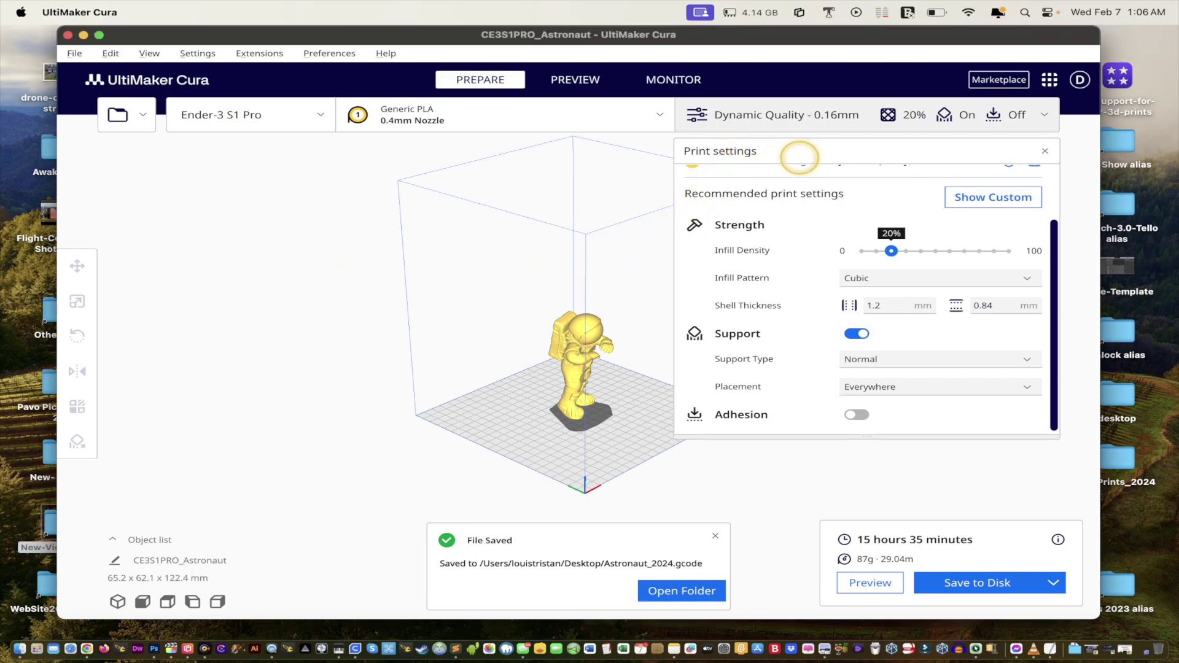
pyautogui.click(829, 118)
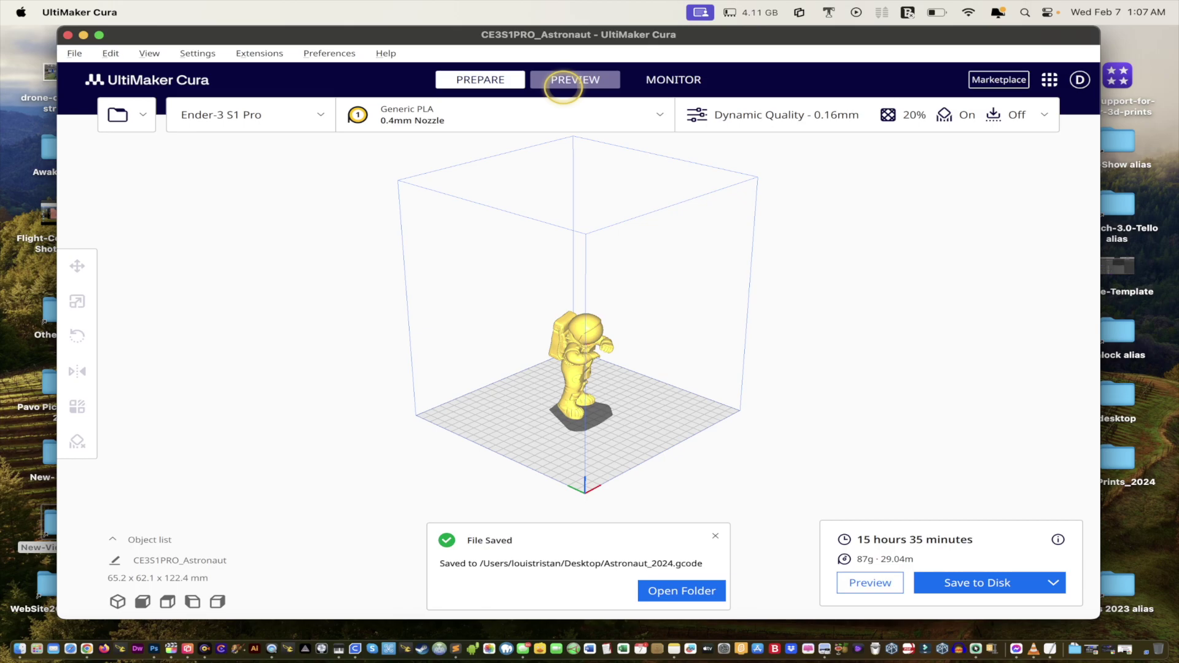
pyautogui.click(565, 86)
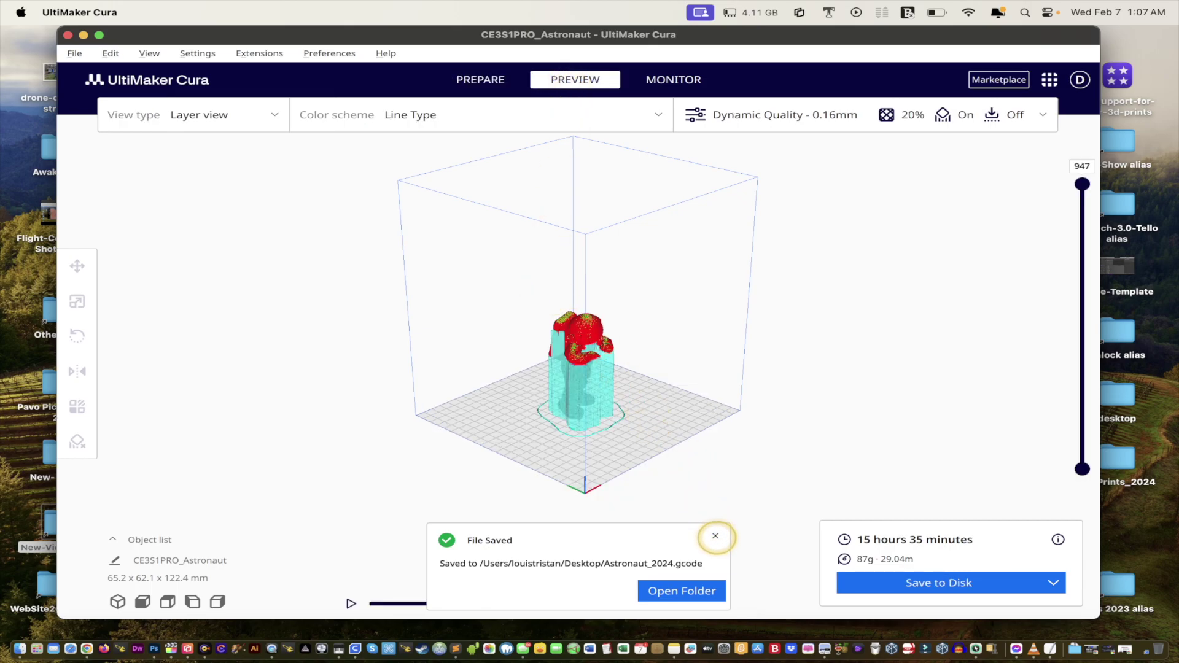
pyautogui.click(715, 536)
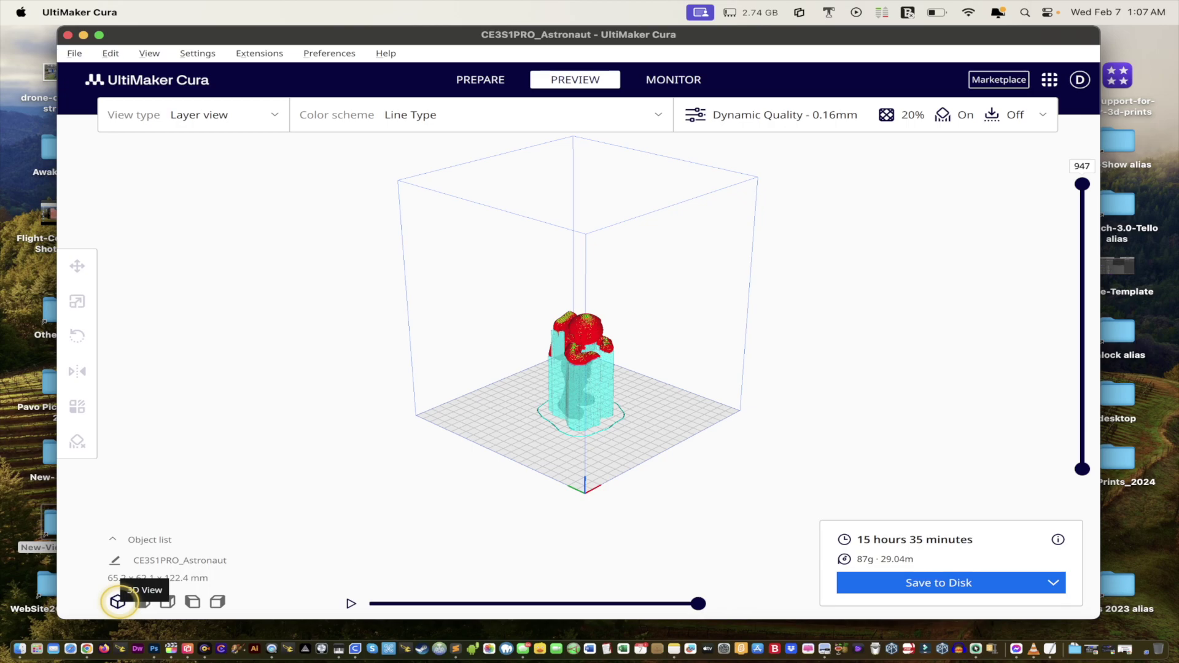
# View the 947-layer sliced astronaut with supports from the front, top, left and right
pyautogui.click(142, 601)
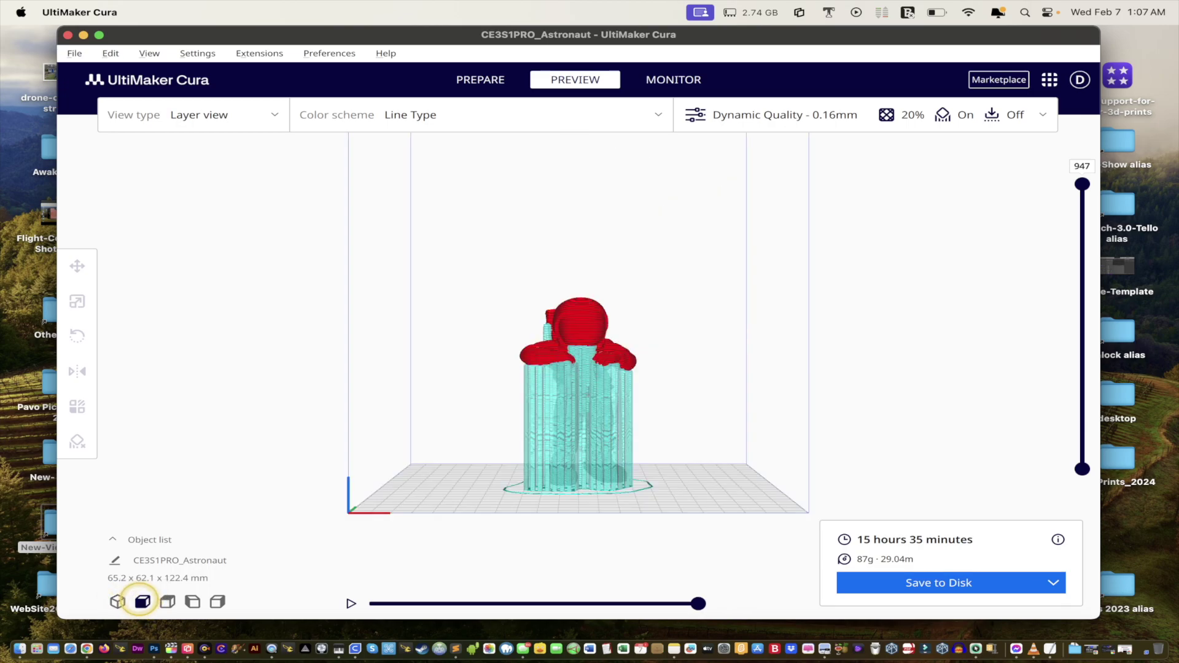
pyautogui.click(167, 602)
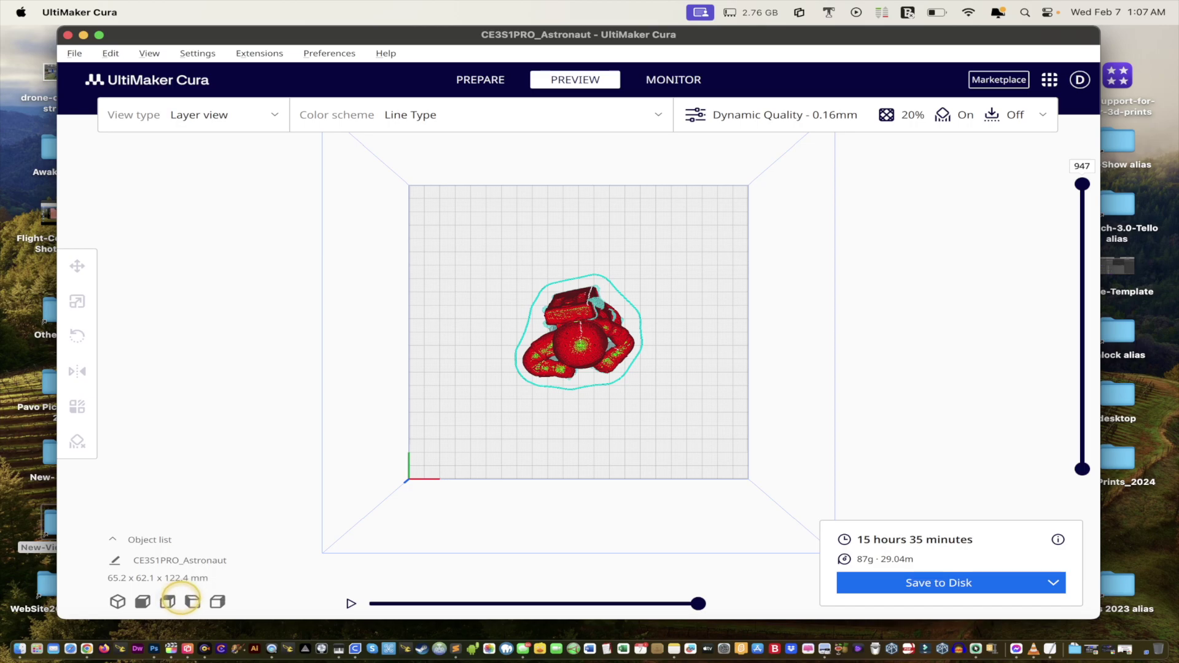
pyautogui.click(192, 602)
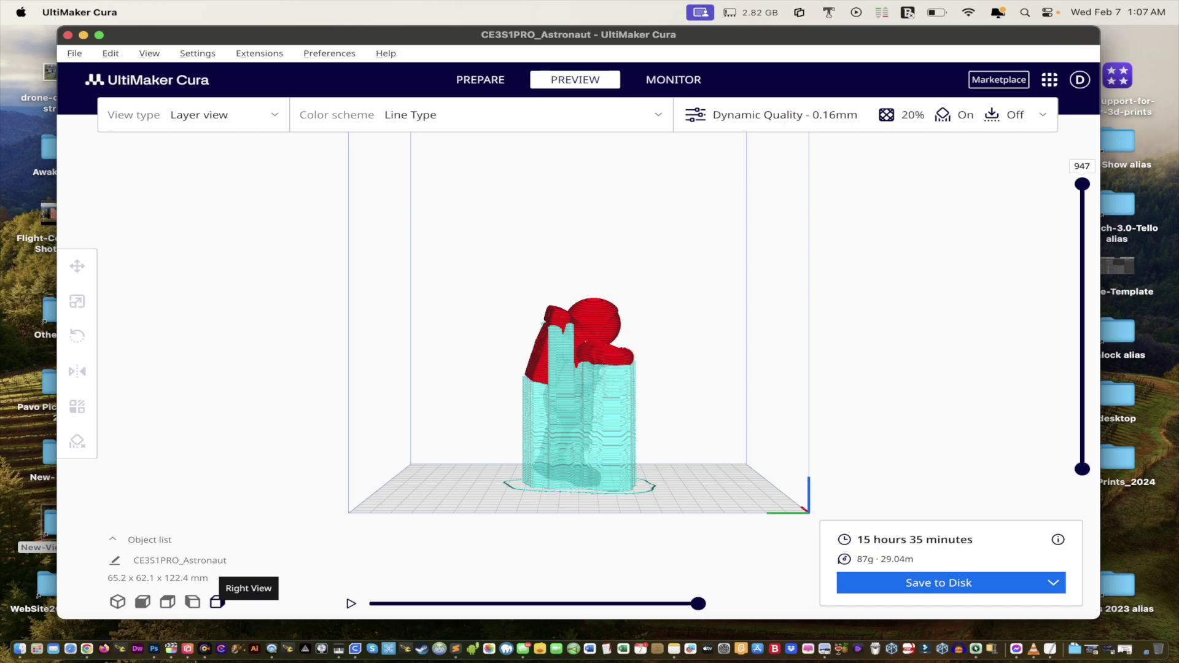
pyautogui.click(218, 602)
pyautogui.click(217, 602)
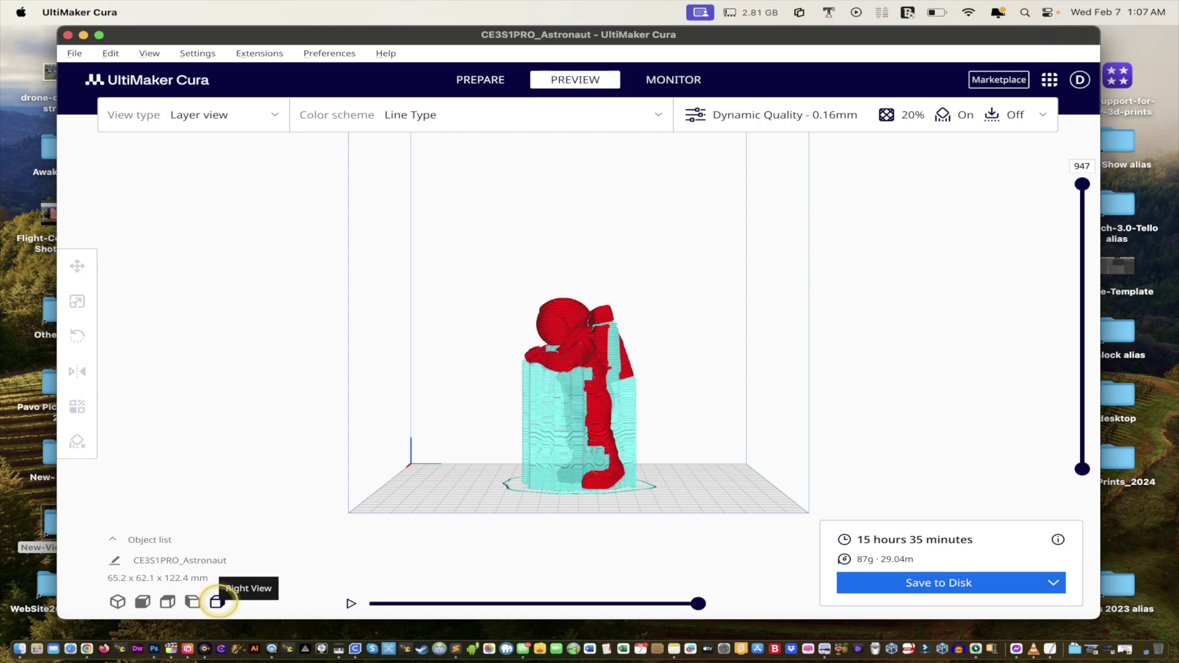